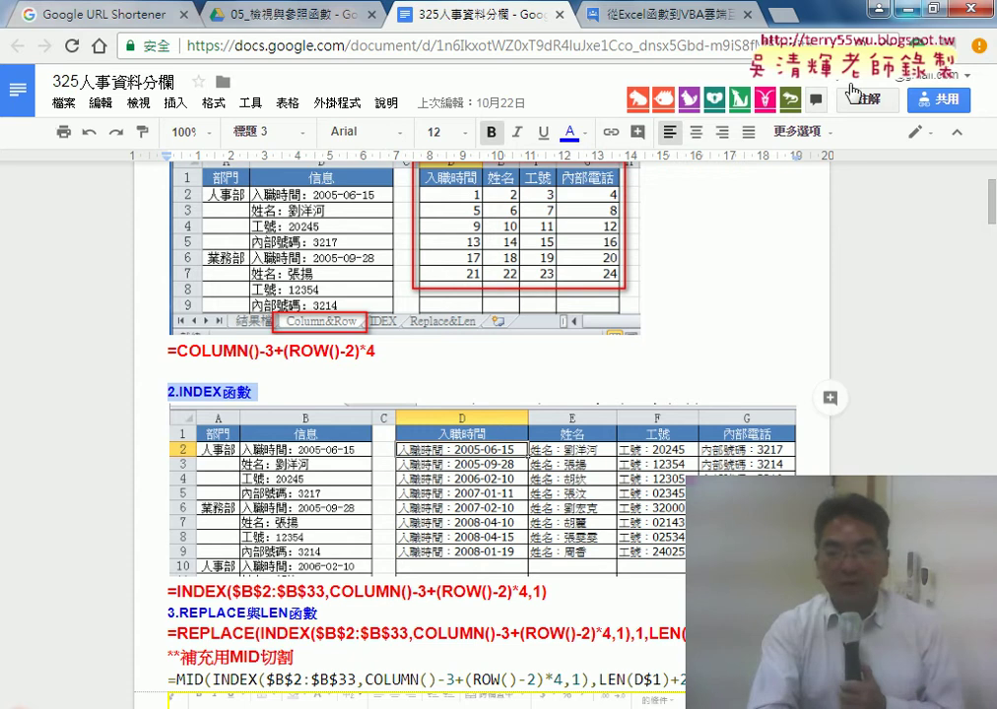
- Highlight REPLACE and MID in the notes, then select D2's INDEX formula in Excel
scroll(355, 412, down, 2)
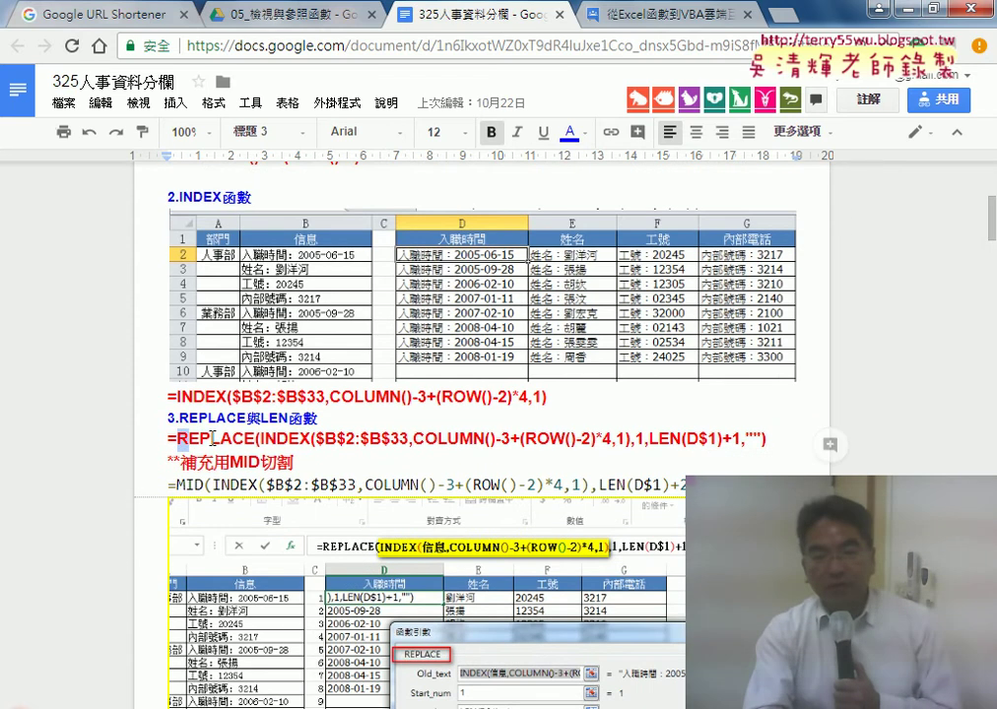
drag(169, 438, 256, 438)
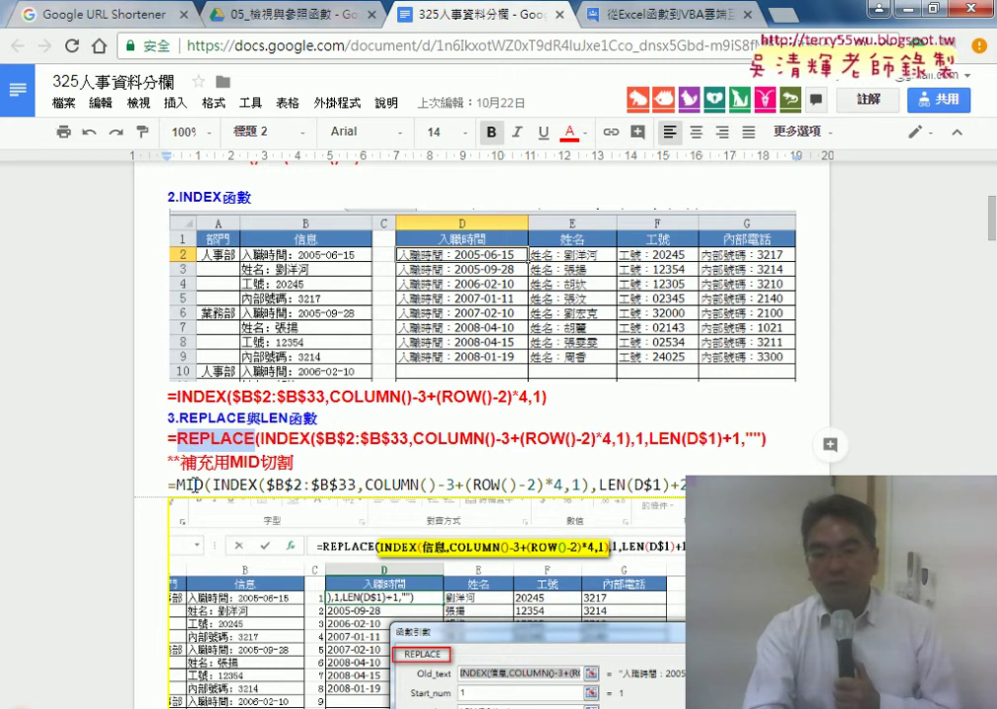
drag(175, 484, 195, 485)
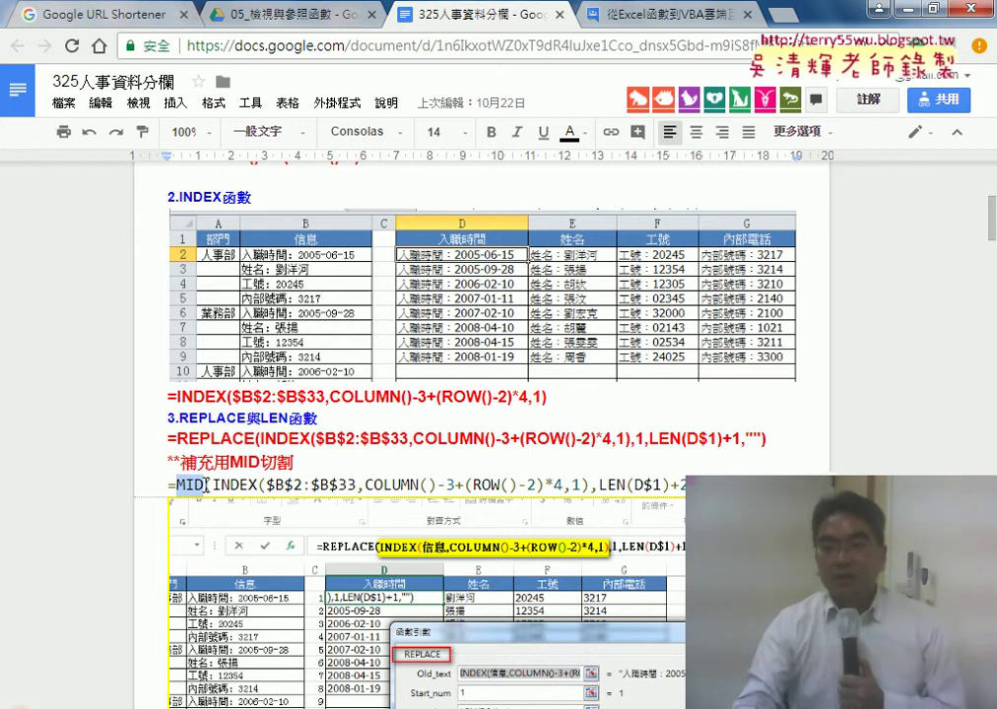
click(908, 12)
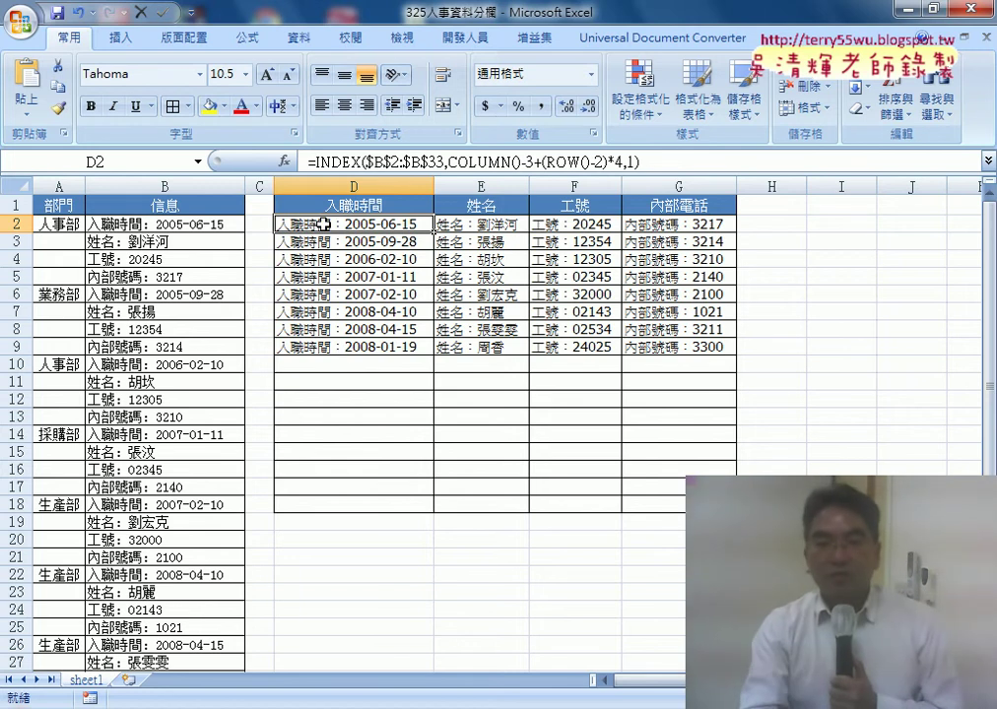
drag(317, 161, 638, 161)
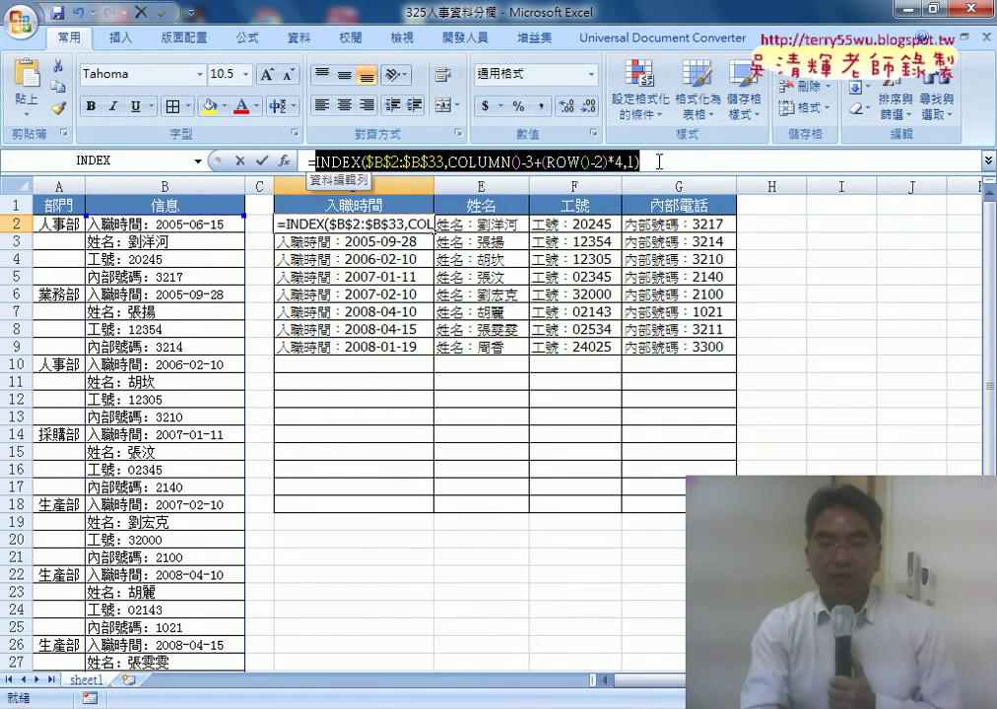
- Cut D2's INDEX formula and insert MID from the Text function category
right_click(471, 163)
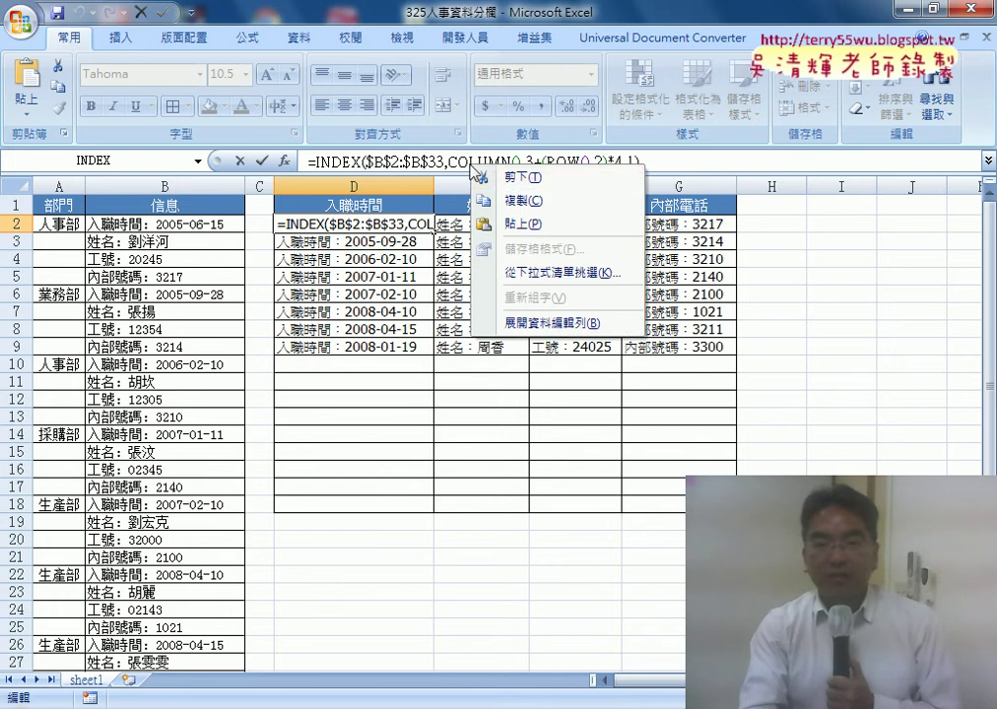
click(509, 178)
click(284, 161)
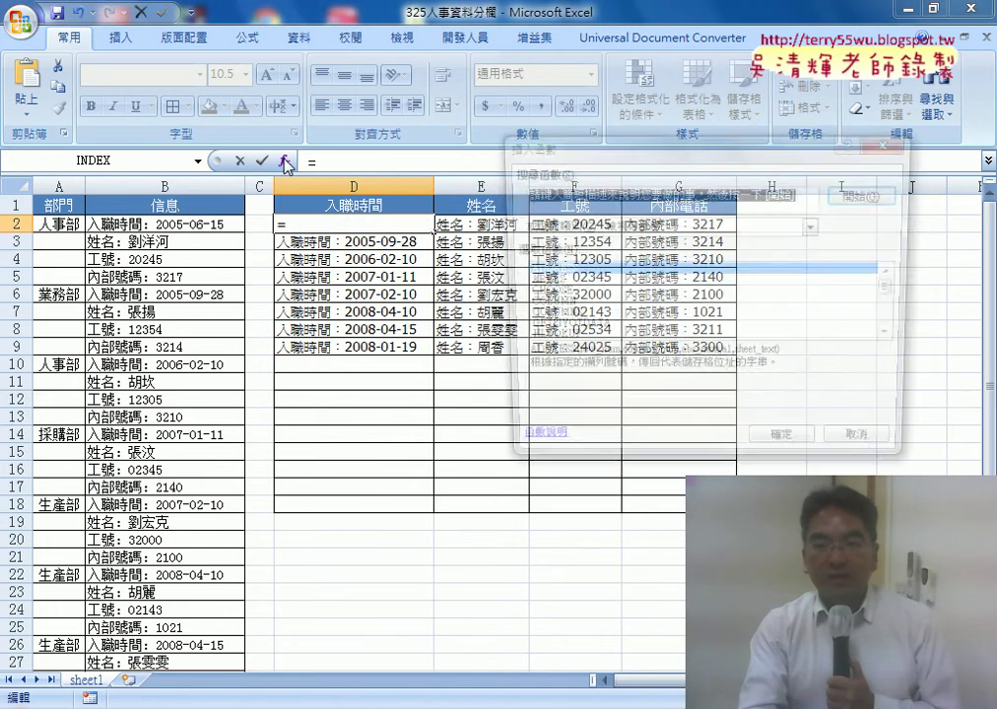
click(666, 226)
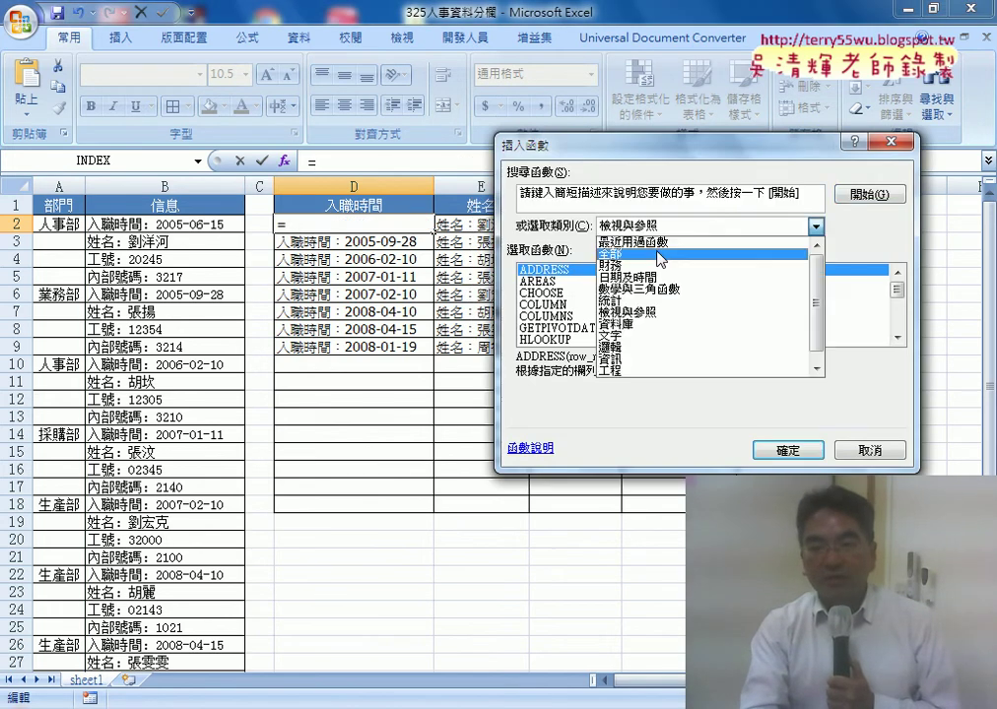
click(641, 334)
click(897, 295)
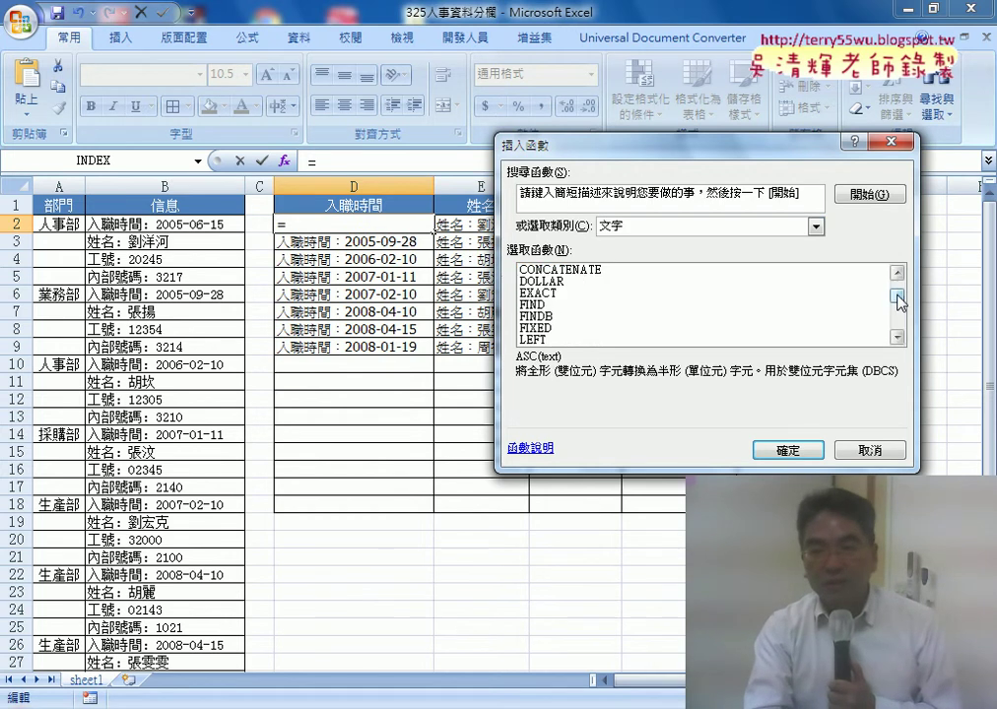
click(897, 337)
double_click(896, 337)
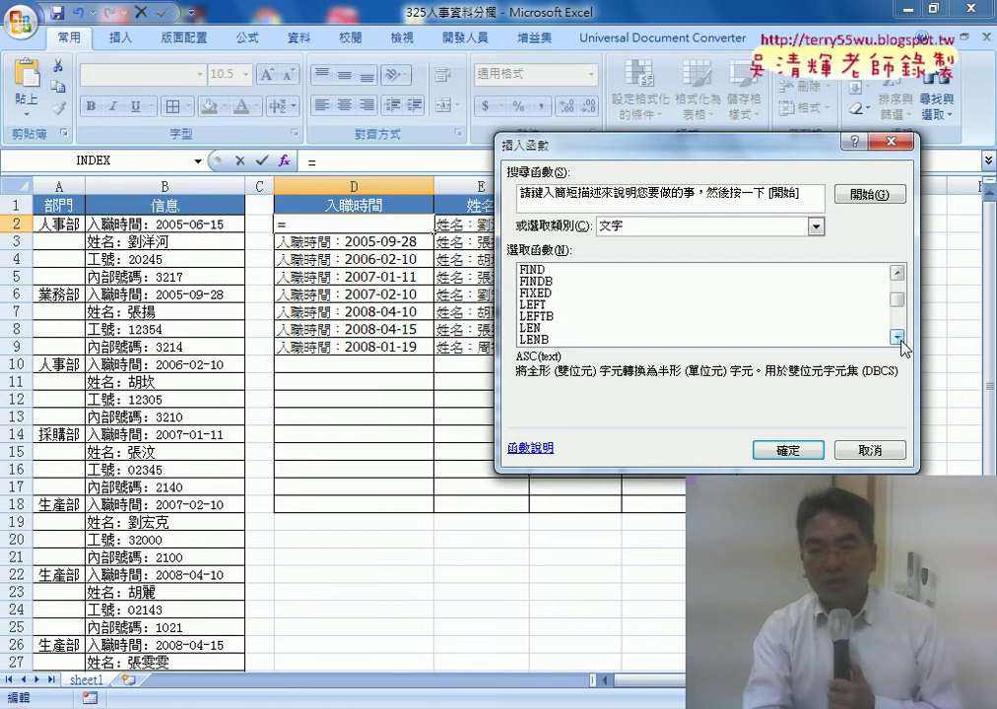
triple_click(897, 337)
click(897, 337)
click(548, 316)
double_click(548, 316)
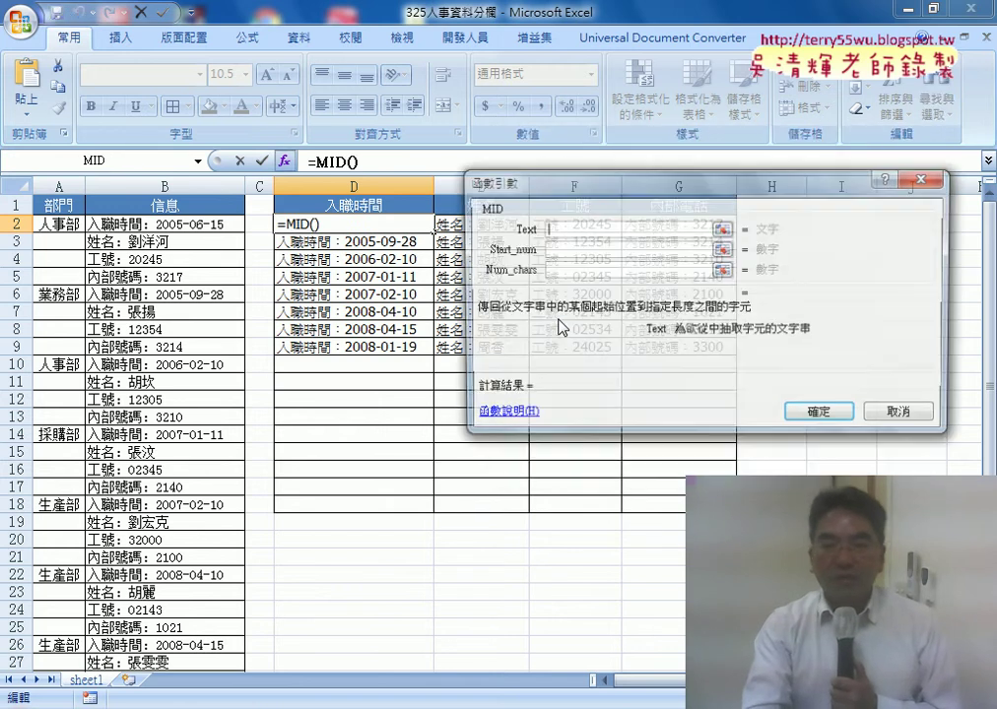
- Paste the cut INDEX expression into MID's Text argument and move the dialog aside
right_click(547, 229)
click(574, 286)
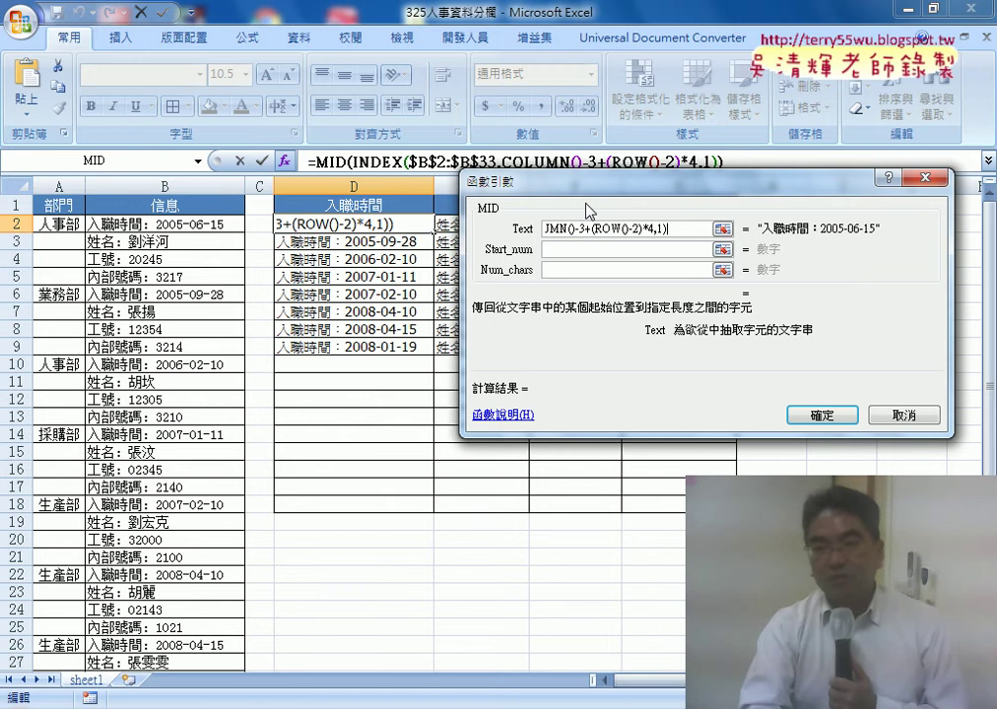
drag(587, 210, 392, 279)
click(393, 333)
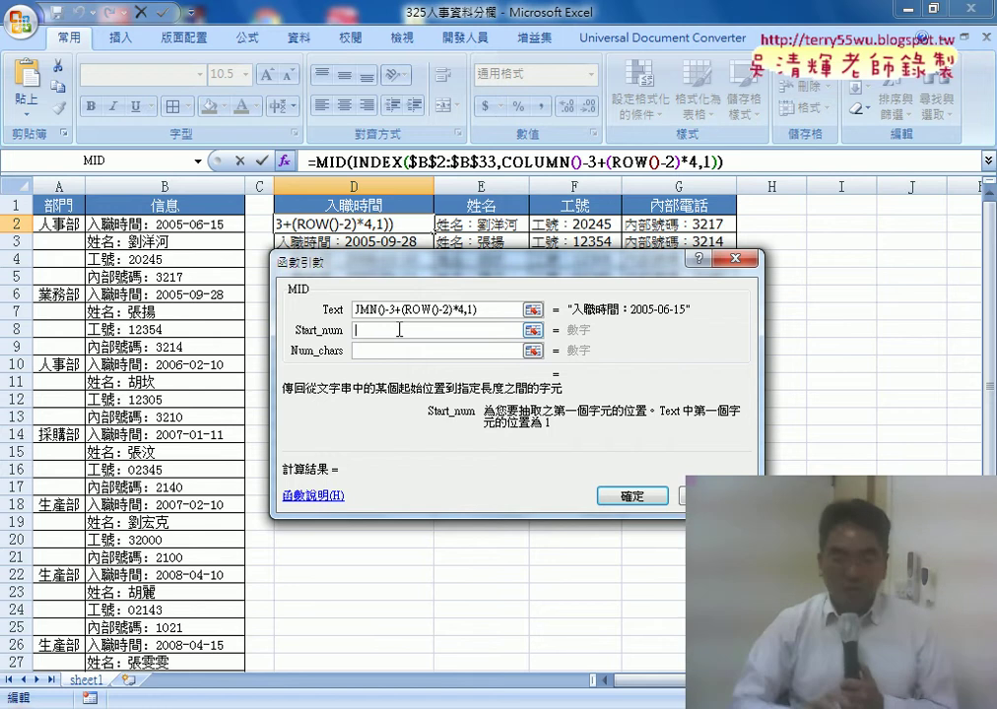
- Enter len(D1)+2 as MID's Start_num argument
text(1)
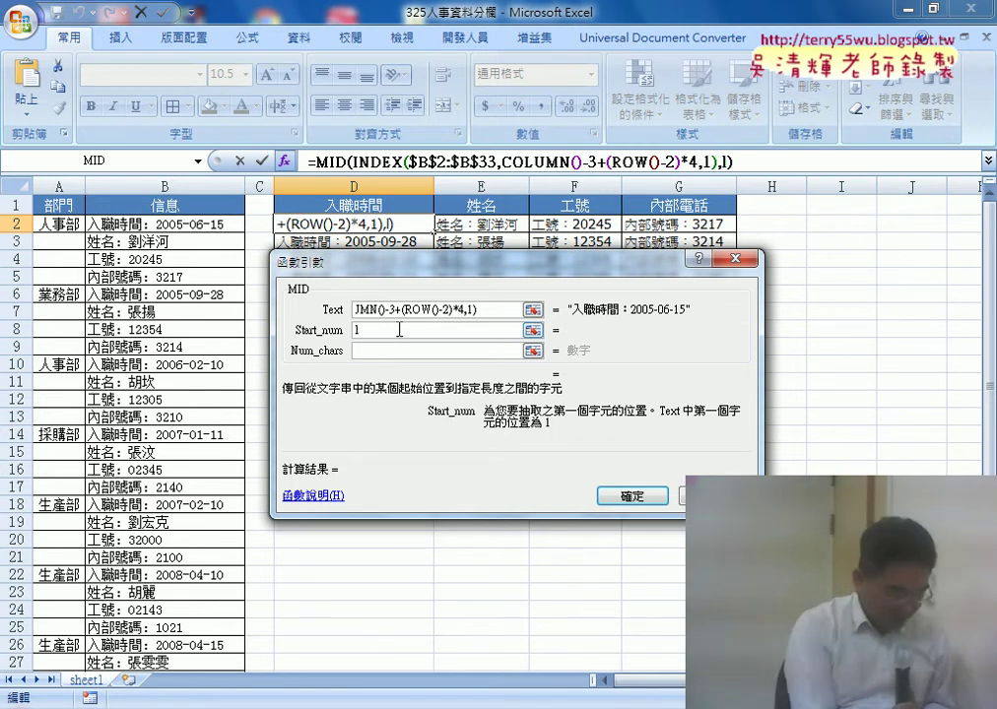
text(en)
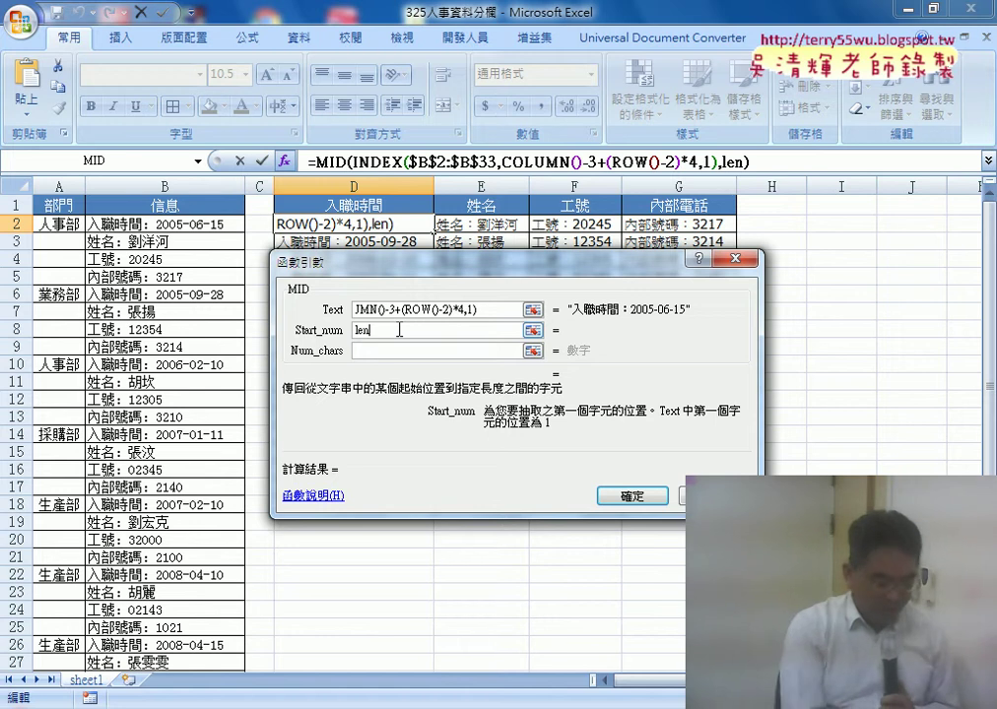
text(()
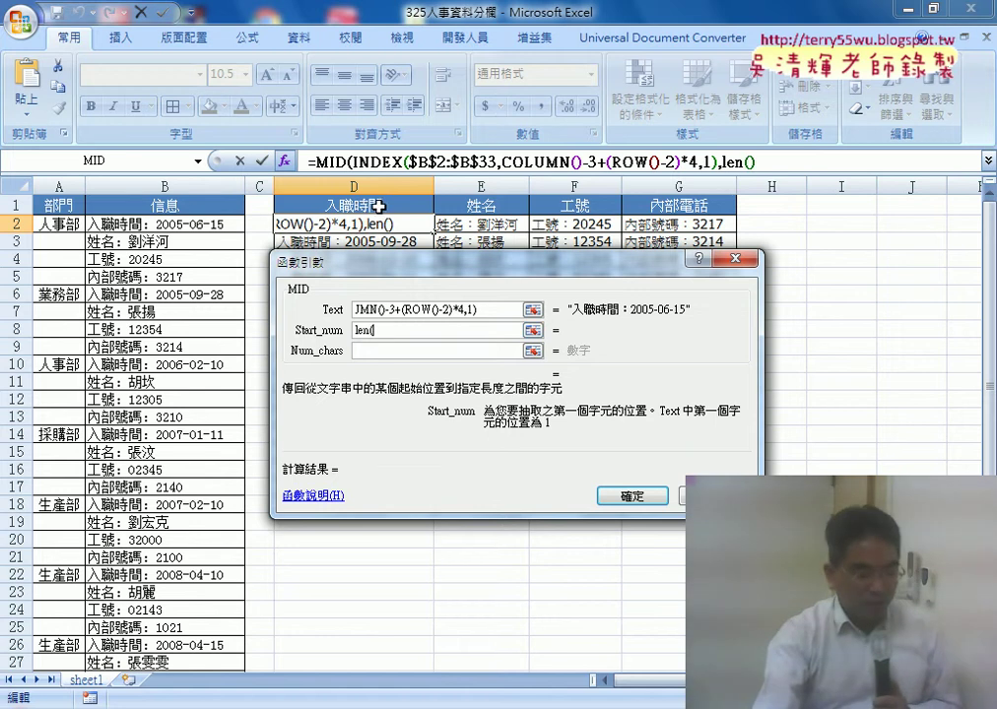
click(378, 206)
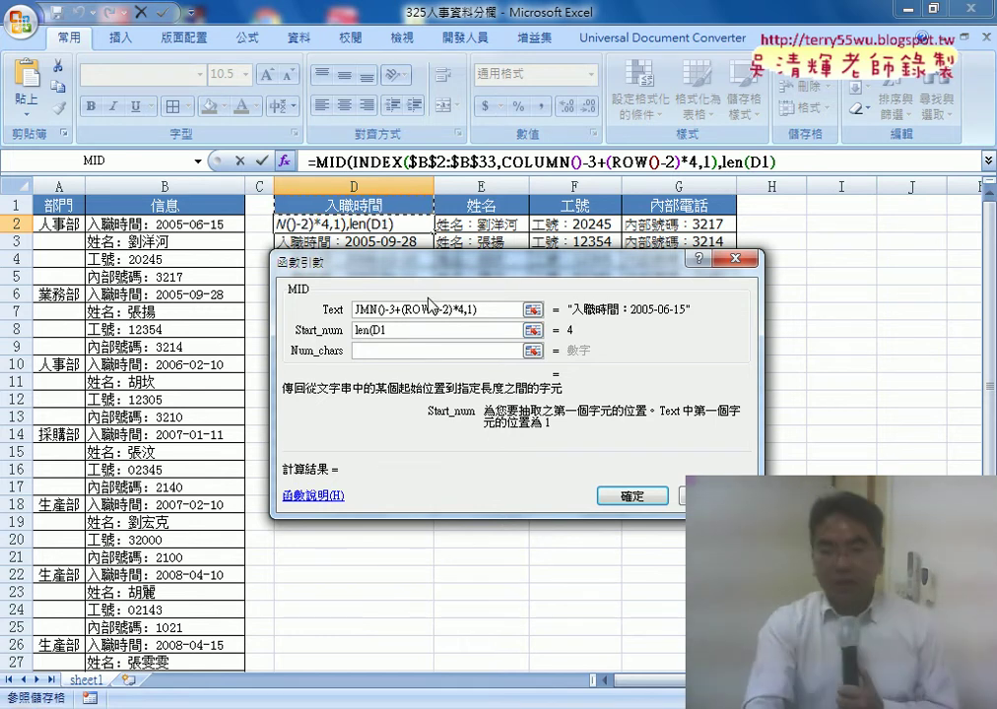
text())
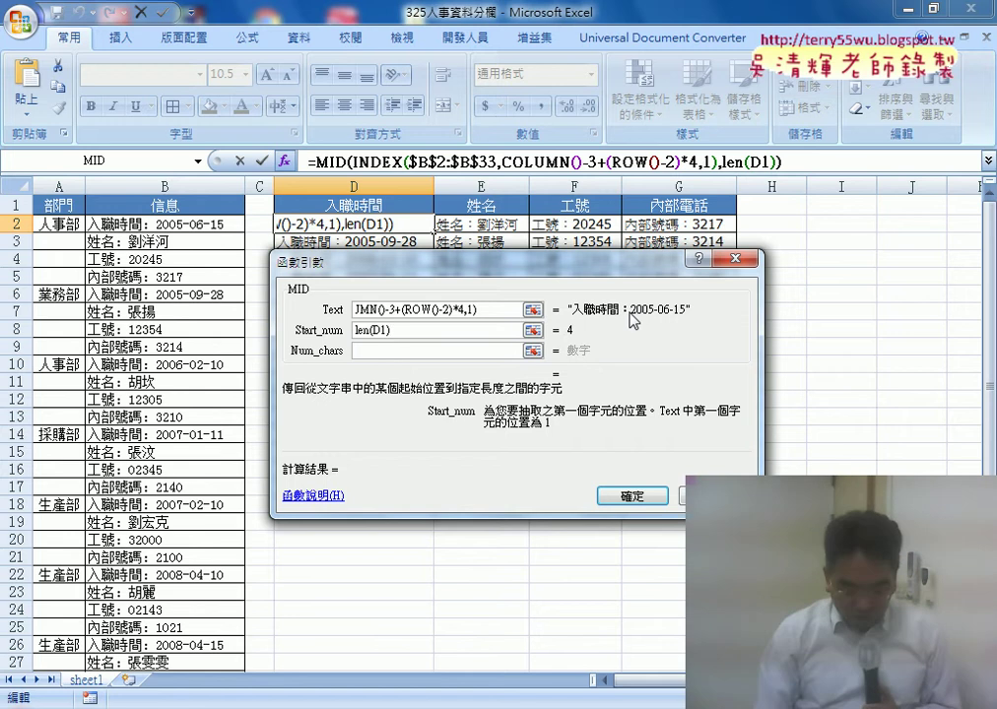
text(+2)
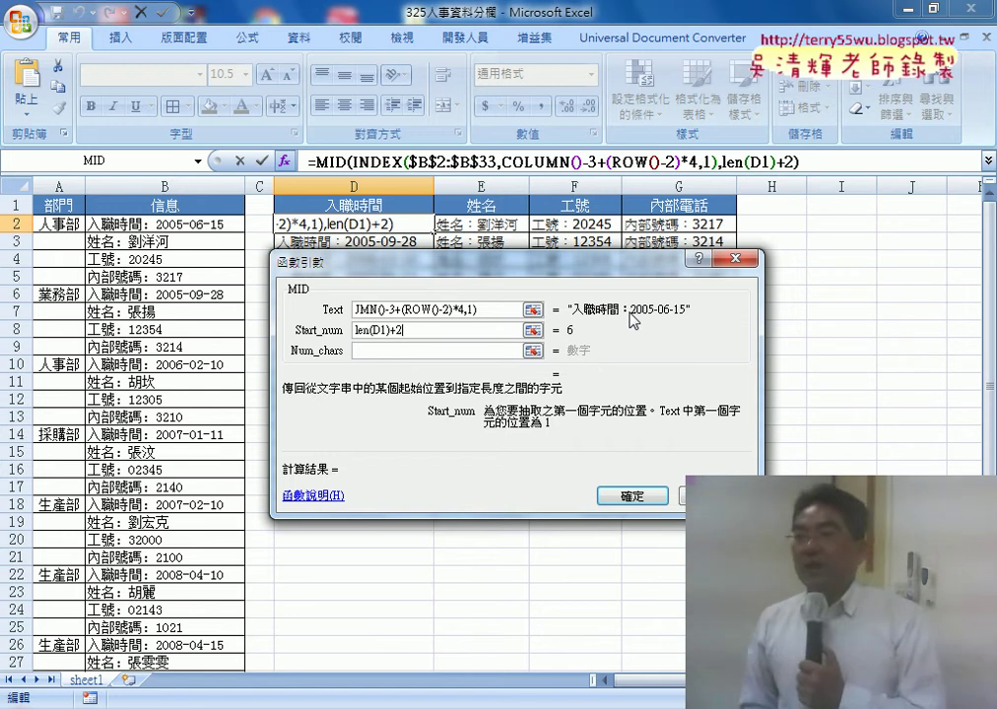
click(393, 351)
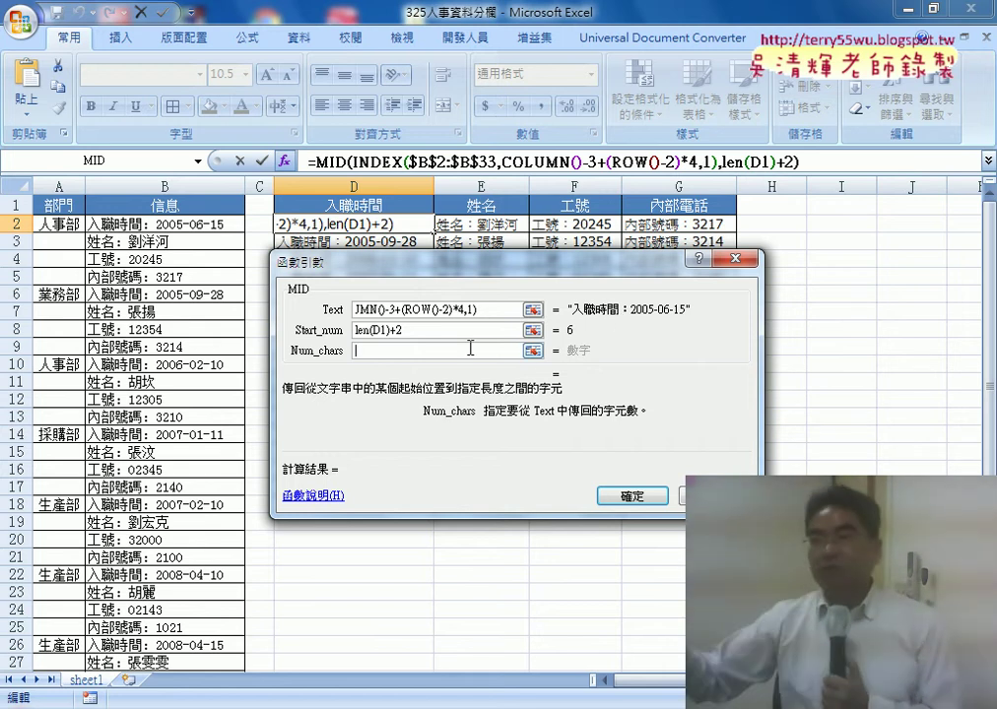
- Set Num_chars to 99, lock the start reference as D$1, and confirm the MID formula
text(9)
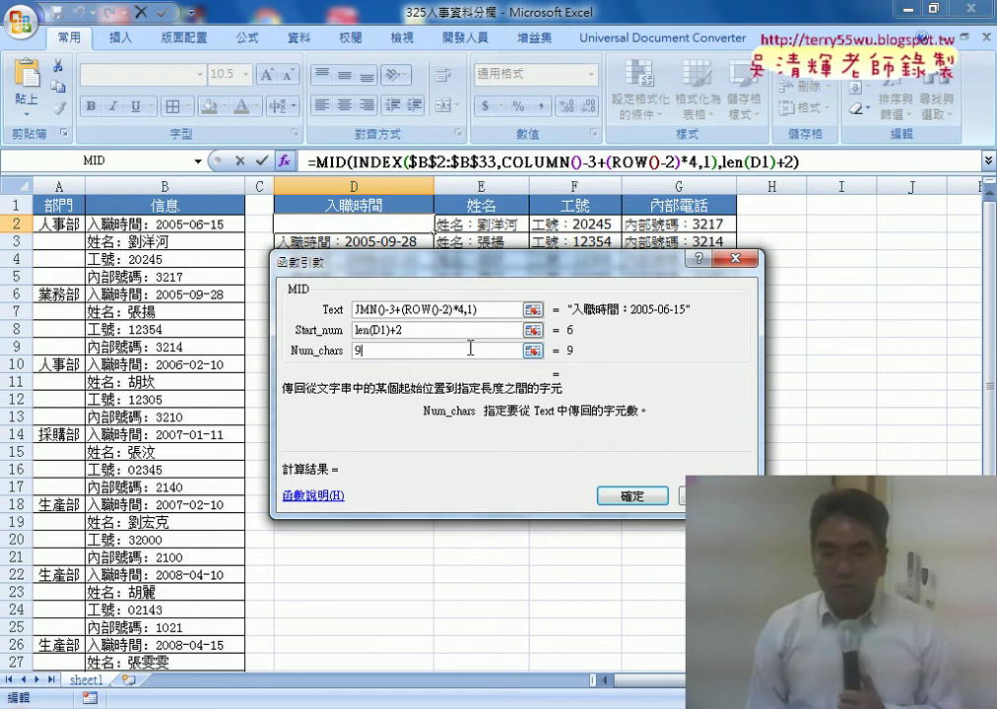
text(9)
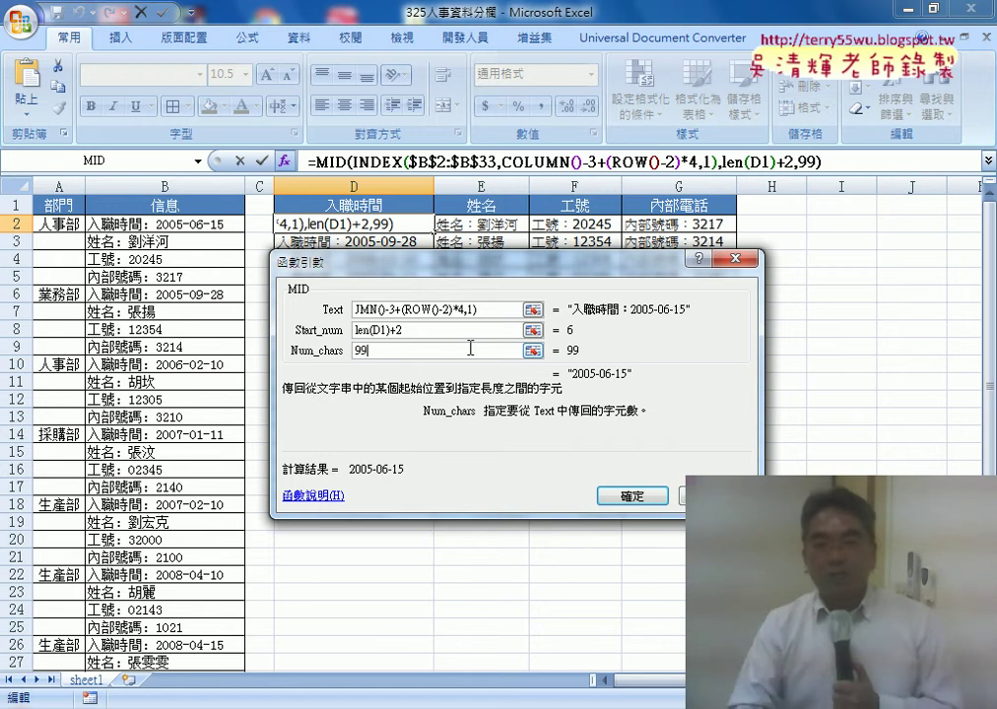
drag(429, 274, 426, 329)
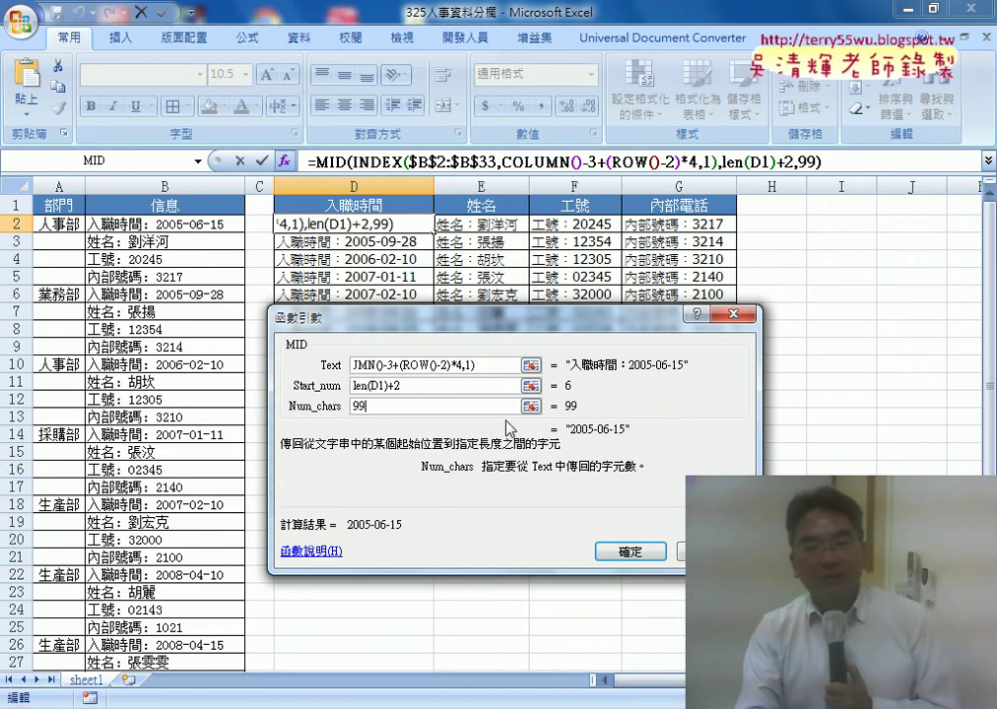
click(378, 386)
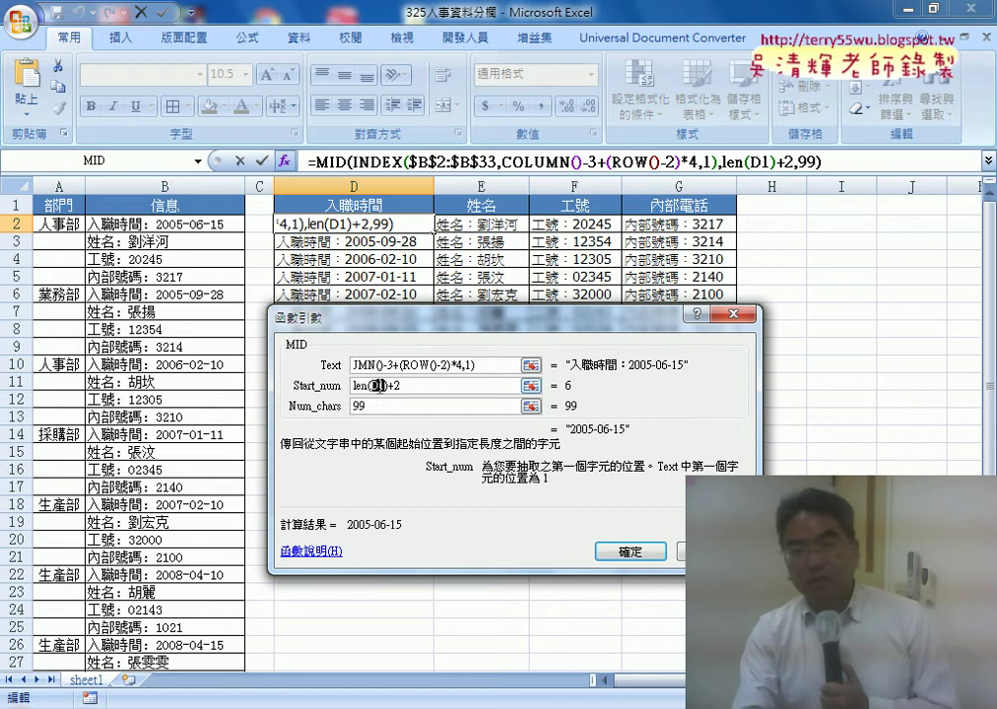
click(436, 391)
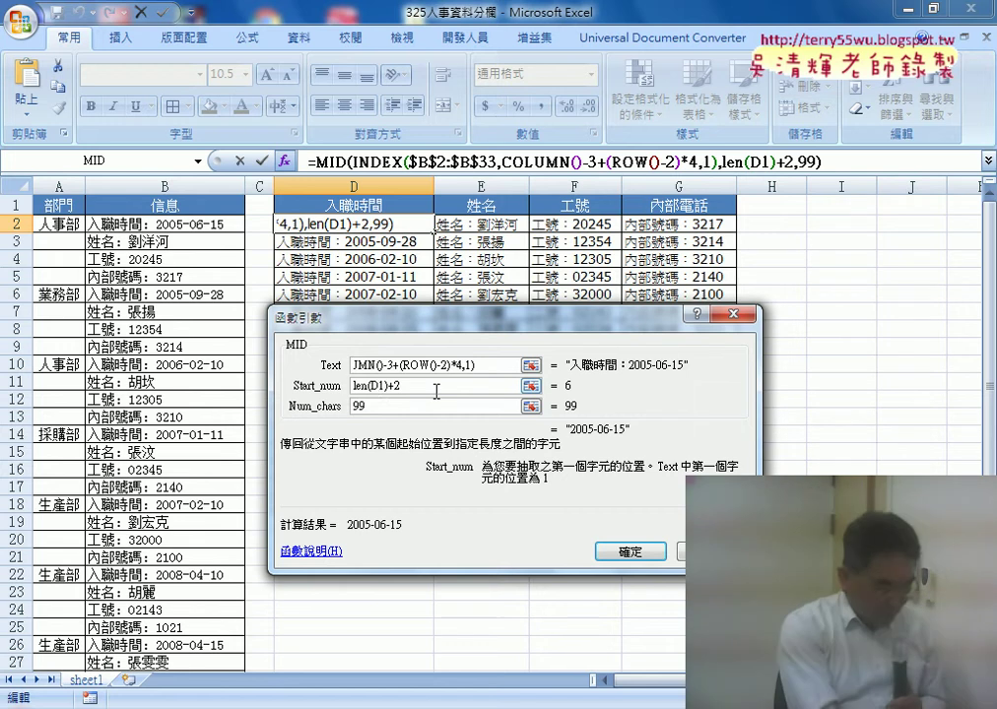
key(F4)
key(F4)
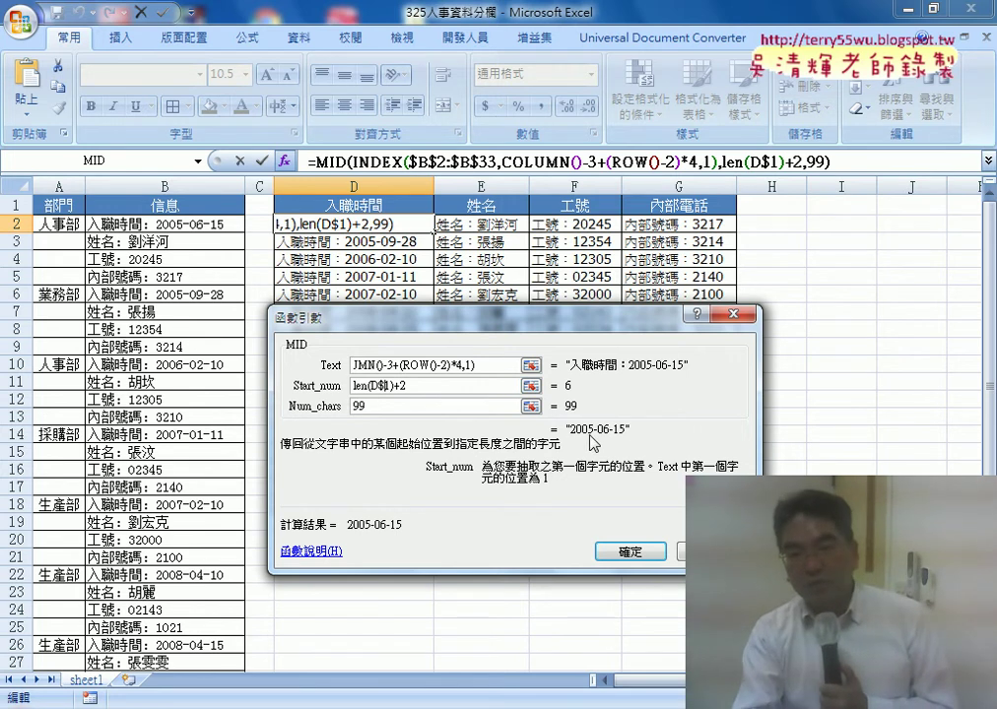
click(630, 552)
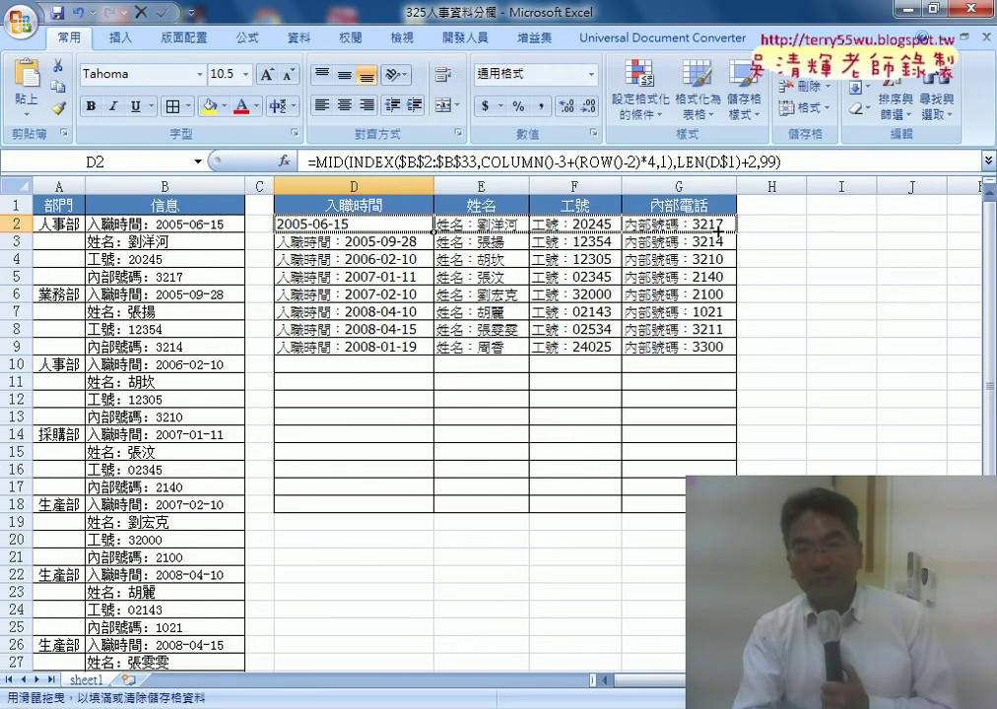
- Fill D2's MID formula over D2:G9, then select the LEN part of D2's formula
mouse_move(435, 233)
mouse_down()
mouse_move(738, 233)
mouse_move(736, 361)
mouse_up()
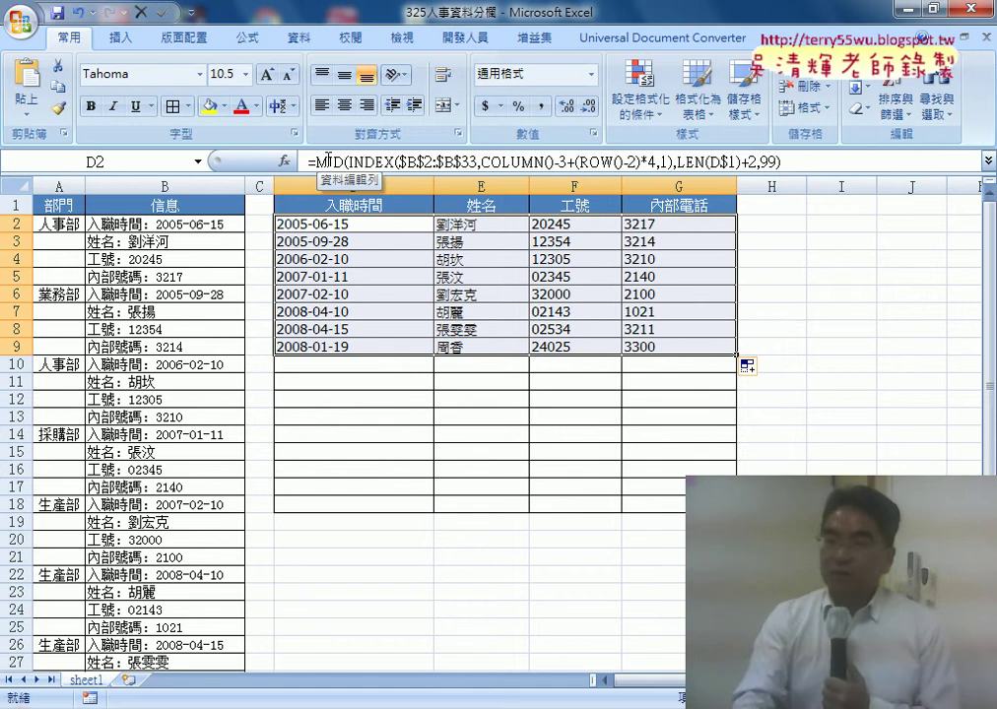
click(323, 163)
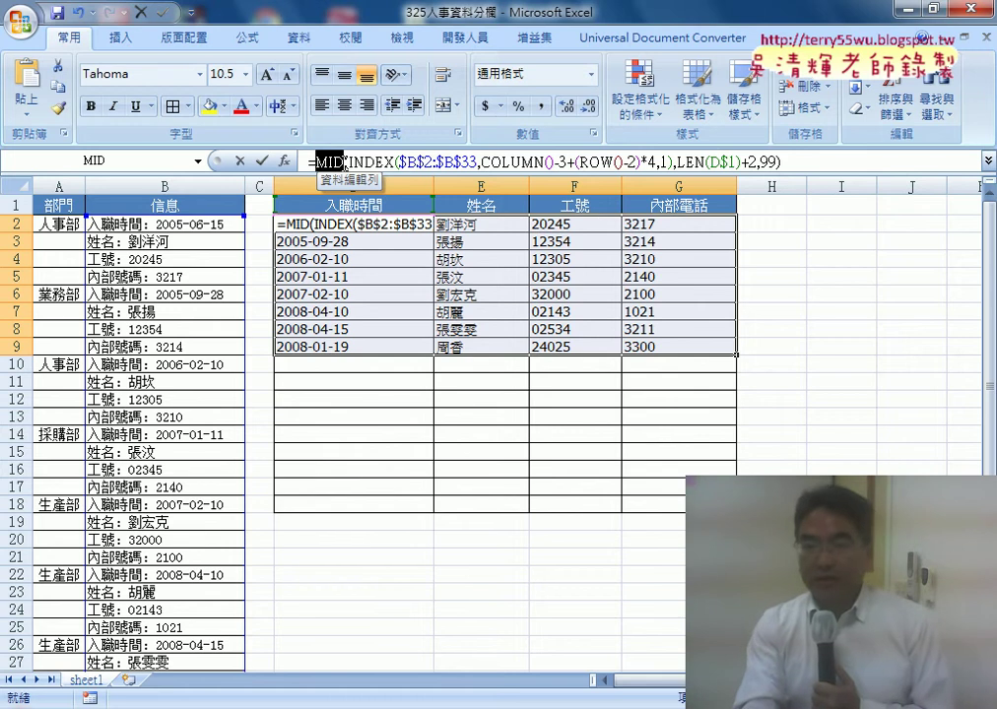
double_click(681, 161)
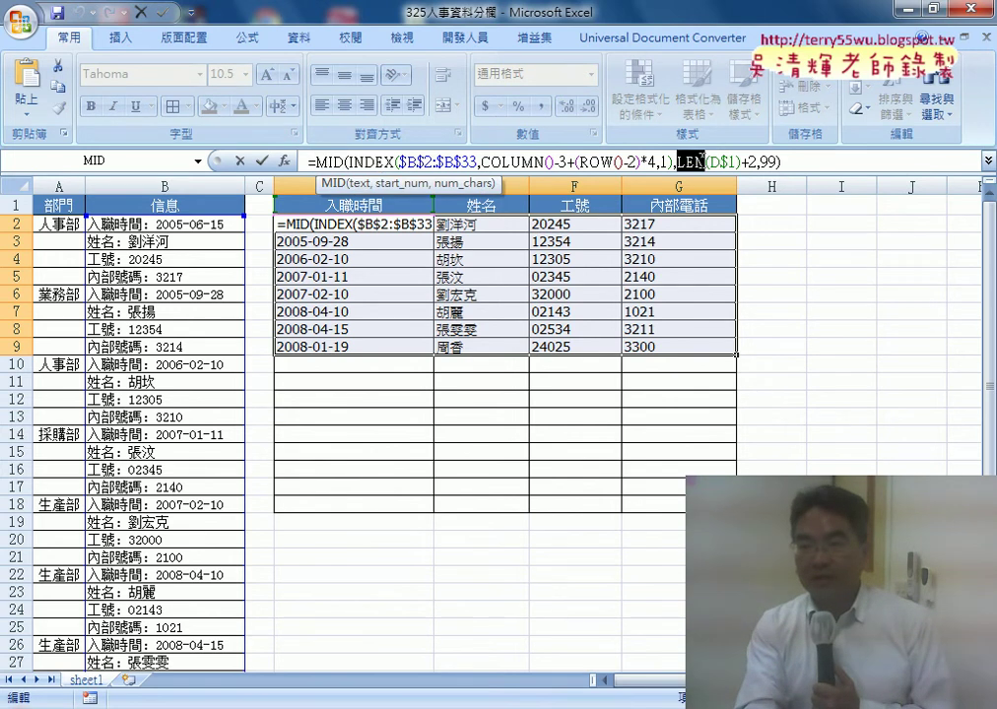
- Close the MID dialog and duplicate the sheet as sheet1 (2)
click(283, 160)
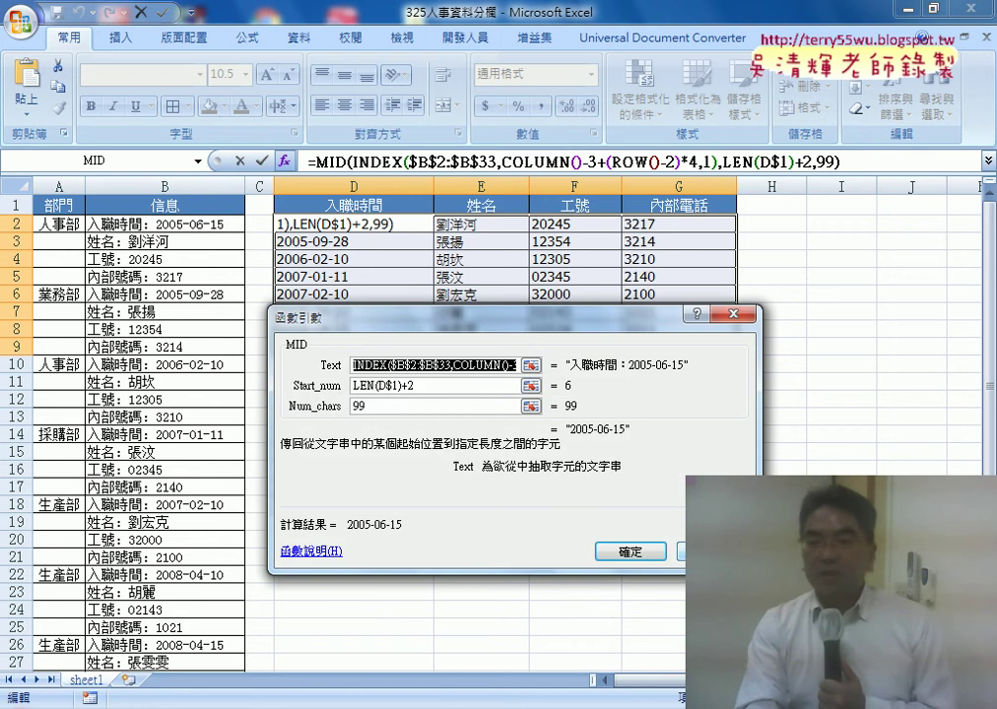
click(655, 549)
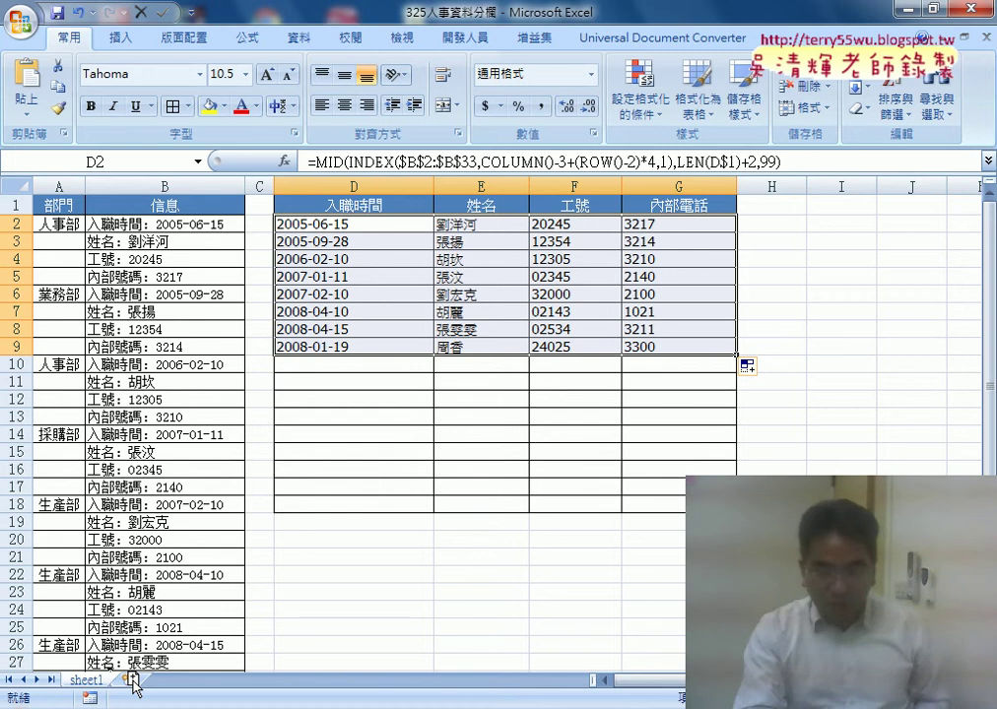
drag(134, 685, 163, 689)
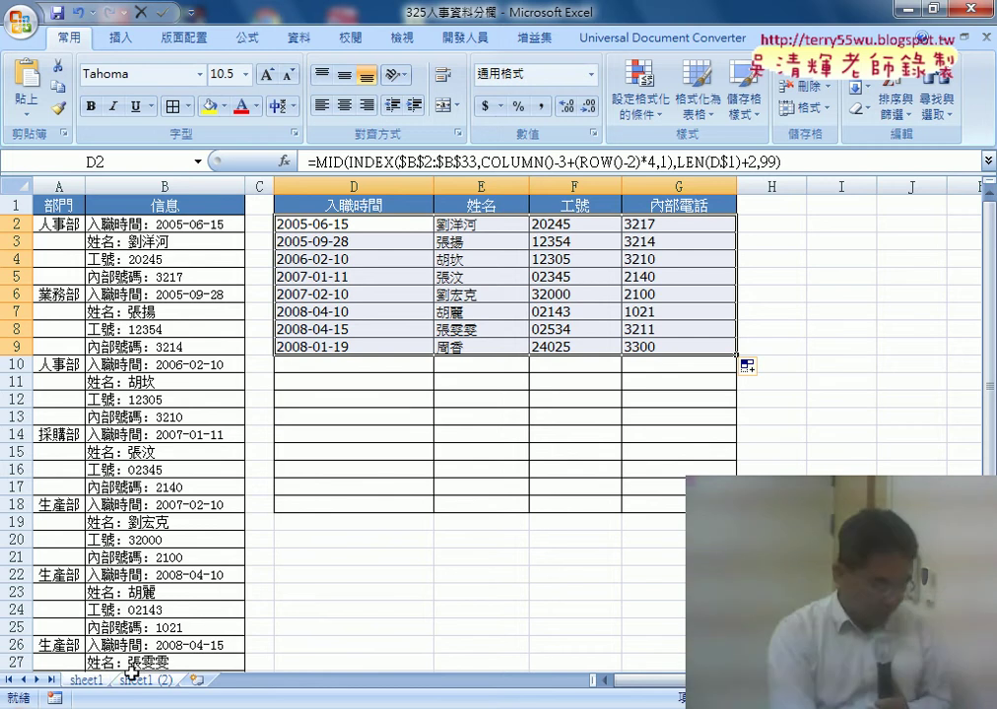
- Undo back to the plain INDEX formulas and select D2's INDEX expression
key(ctrl+z)
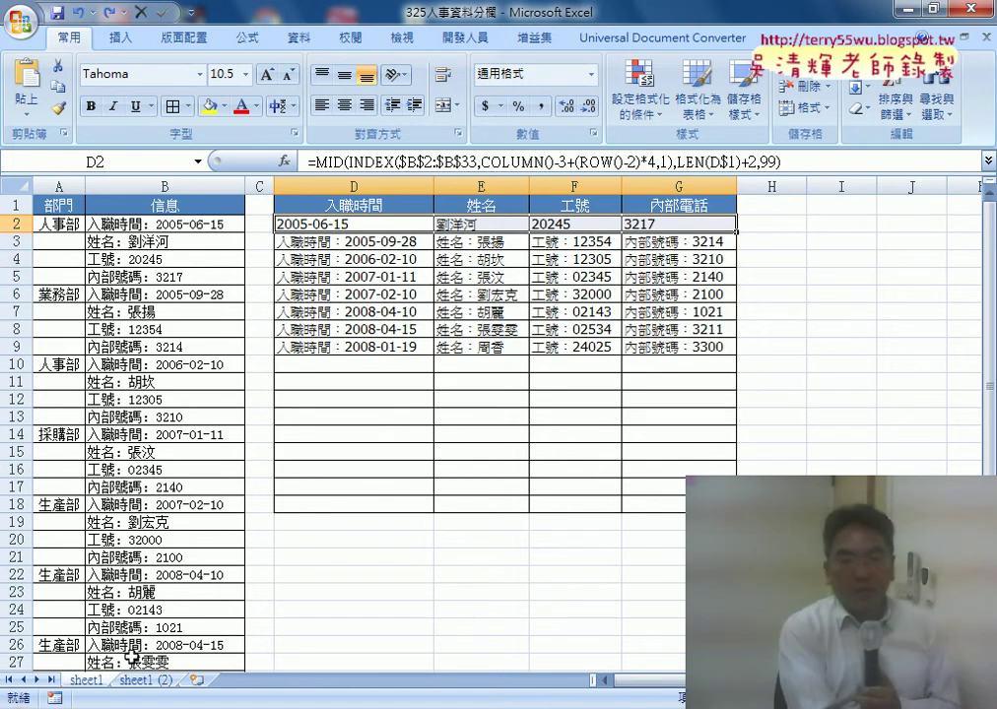
key(ctrl+z)
key(ctrl+z)
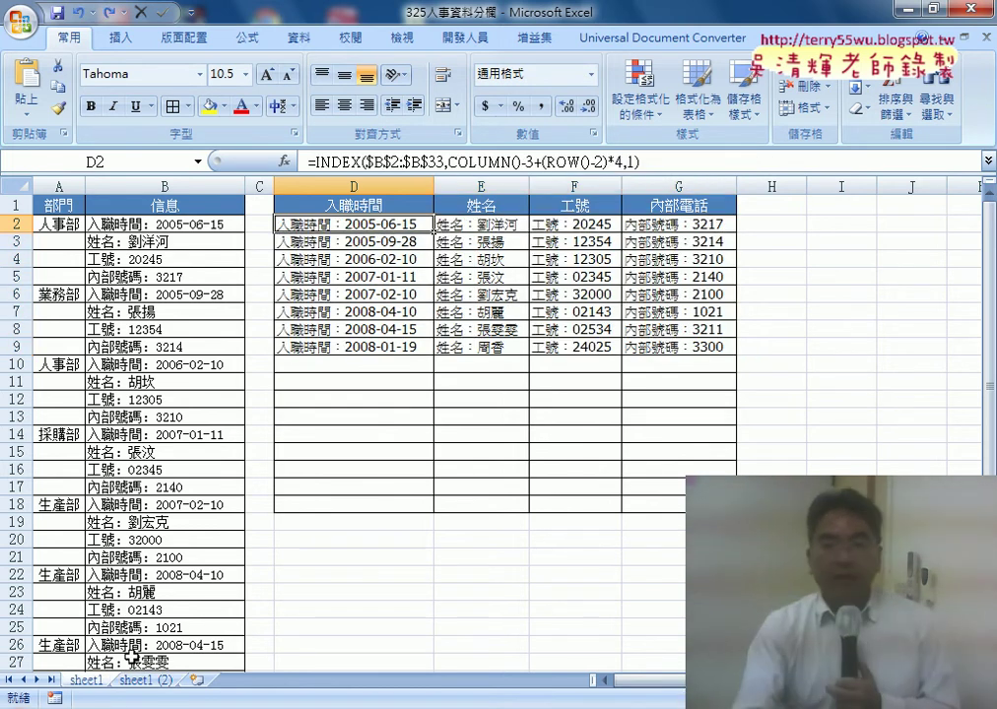
drag(316, 161, 617, 162)
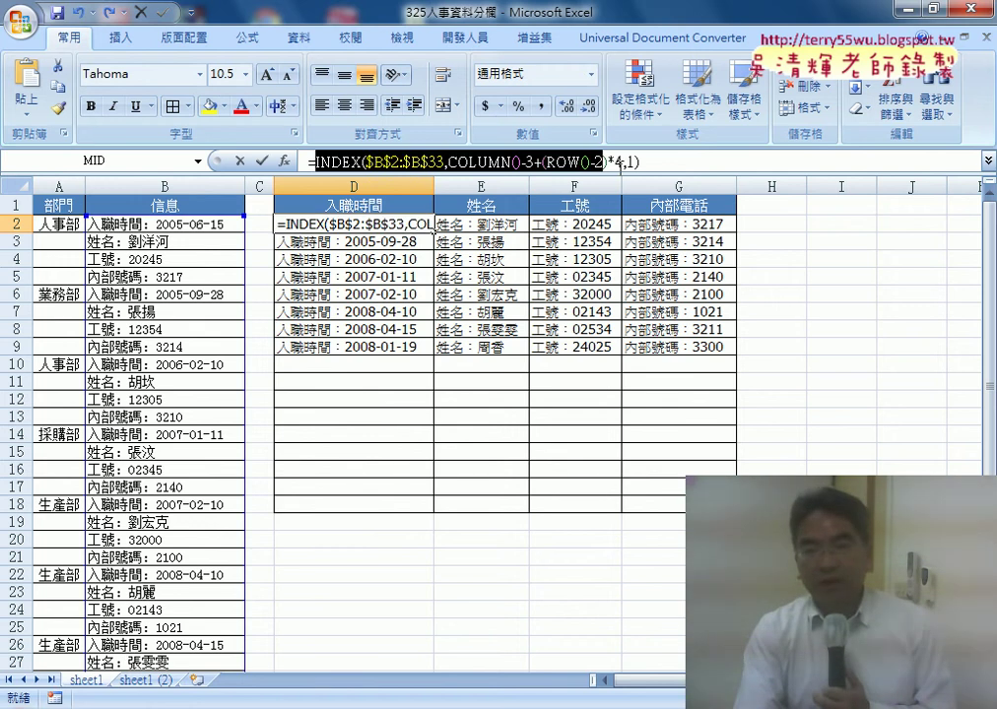
- Cut the INDEX expression from D2 and insert an empty REPLACE function
right_click(734, 168)
click(774, 180)
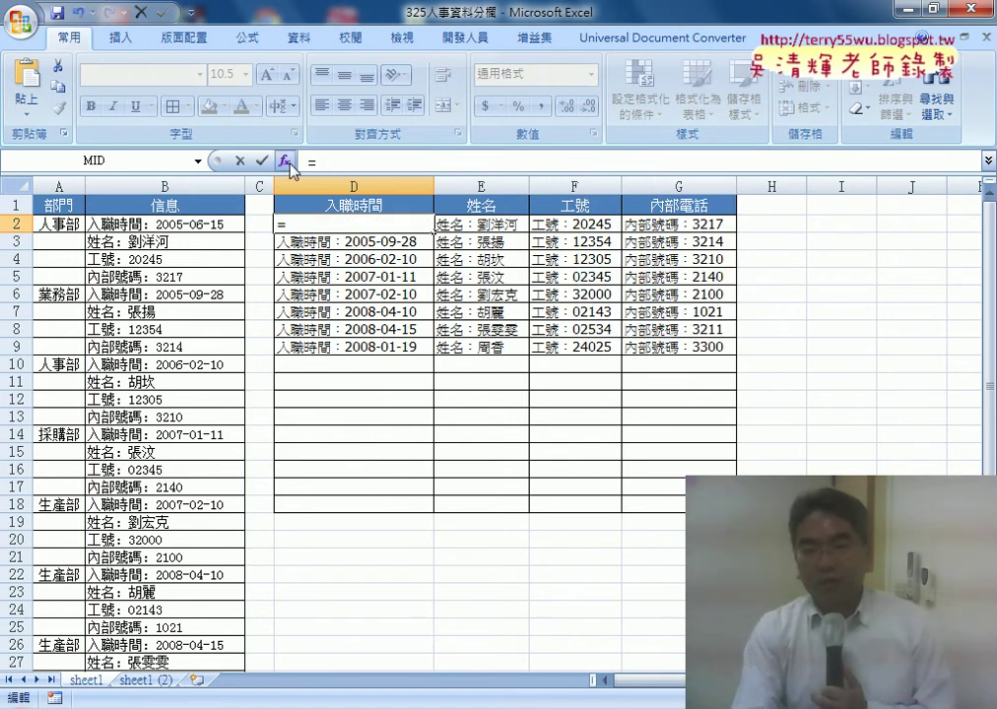
click(285, 160)
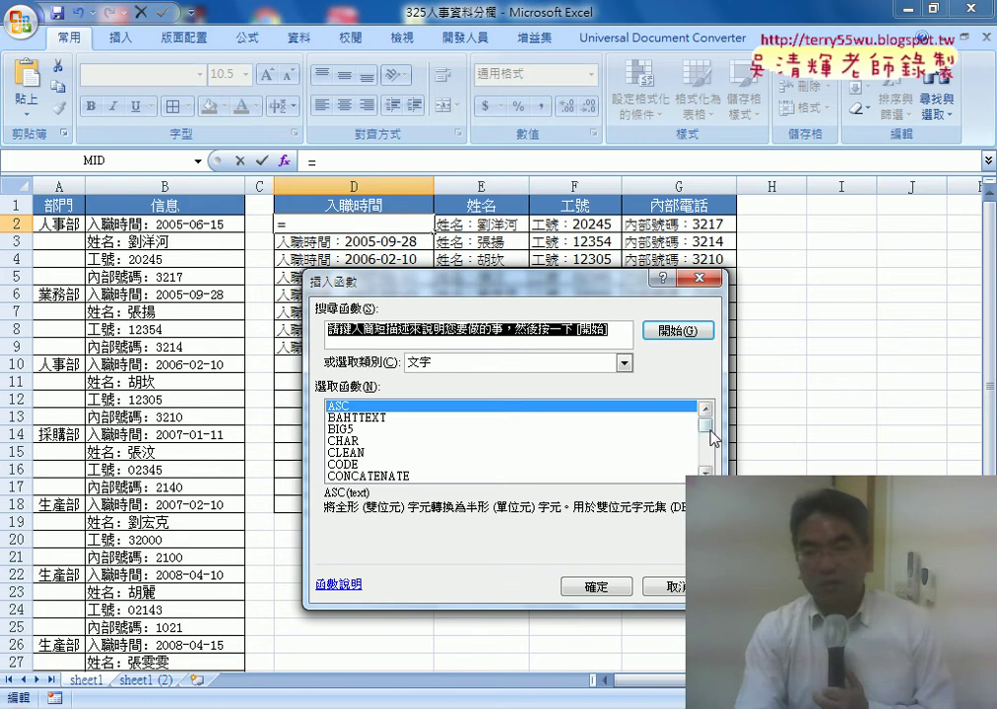
drag(710, 431, 712, 454)
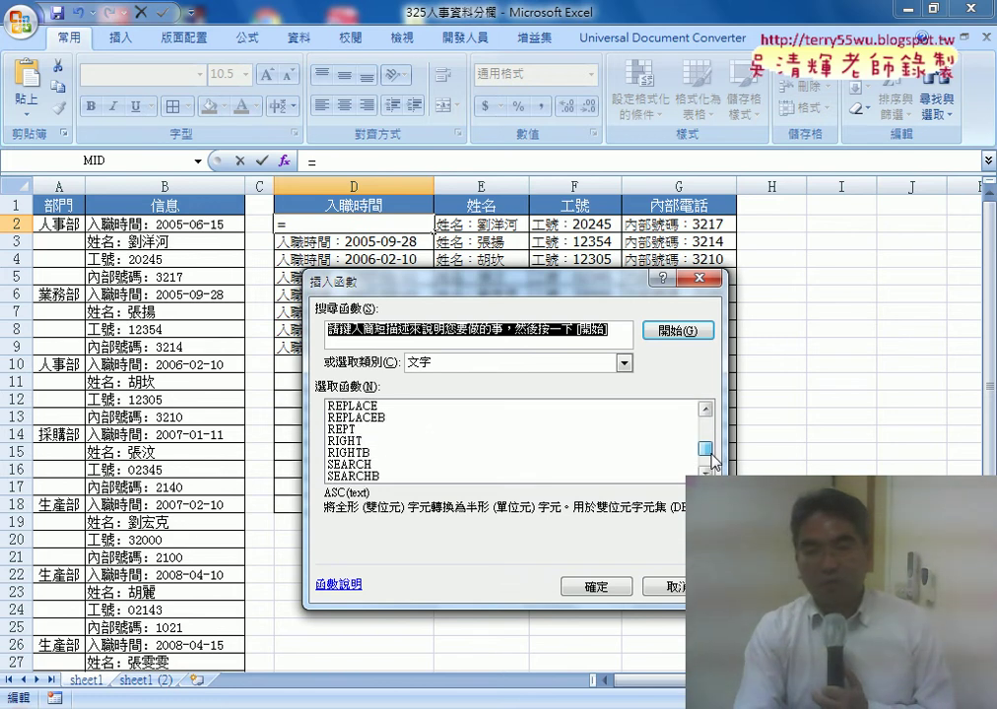
click(386, 406)
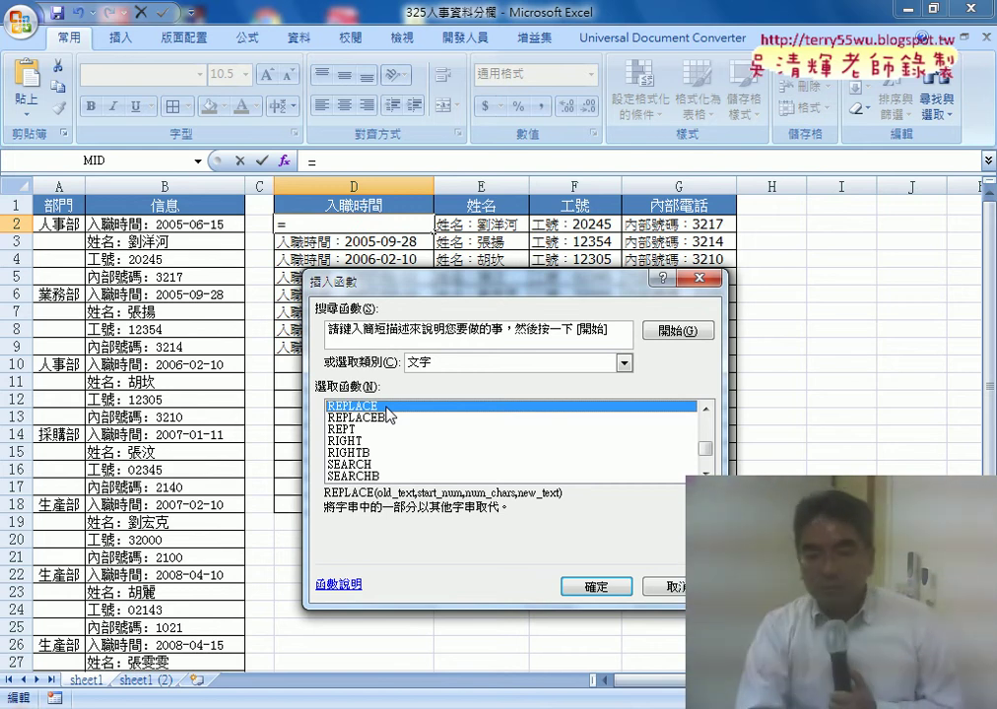
click(596, 587)
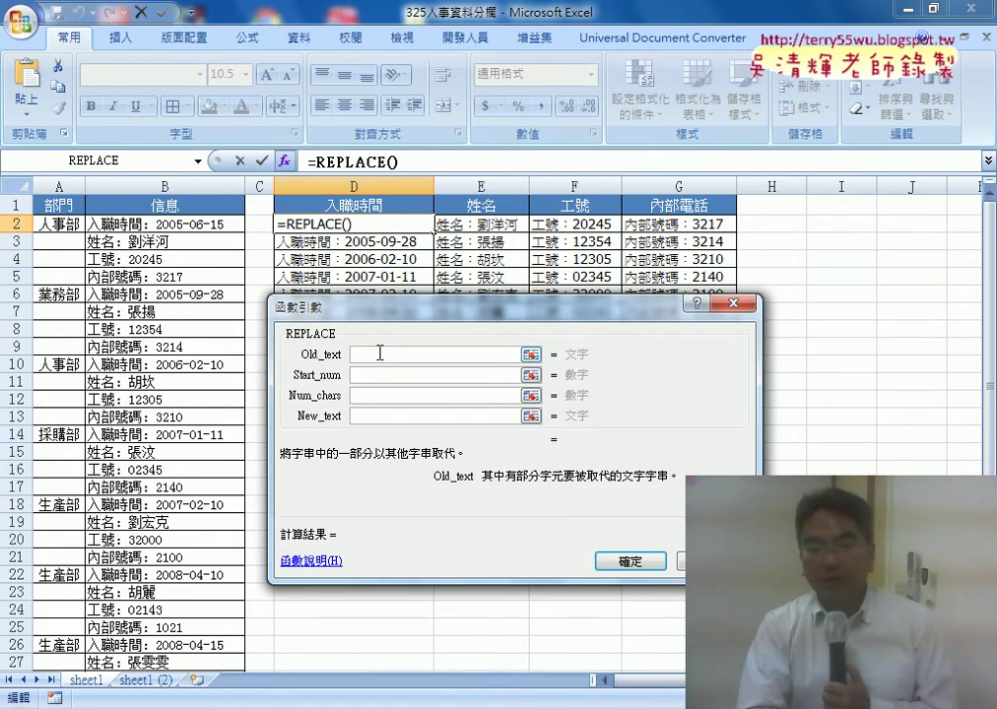
- Paste INDEX(...) as REPLACE's Old_text and set Start_num to 1
right_click(379, 352)
click(461, 407)
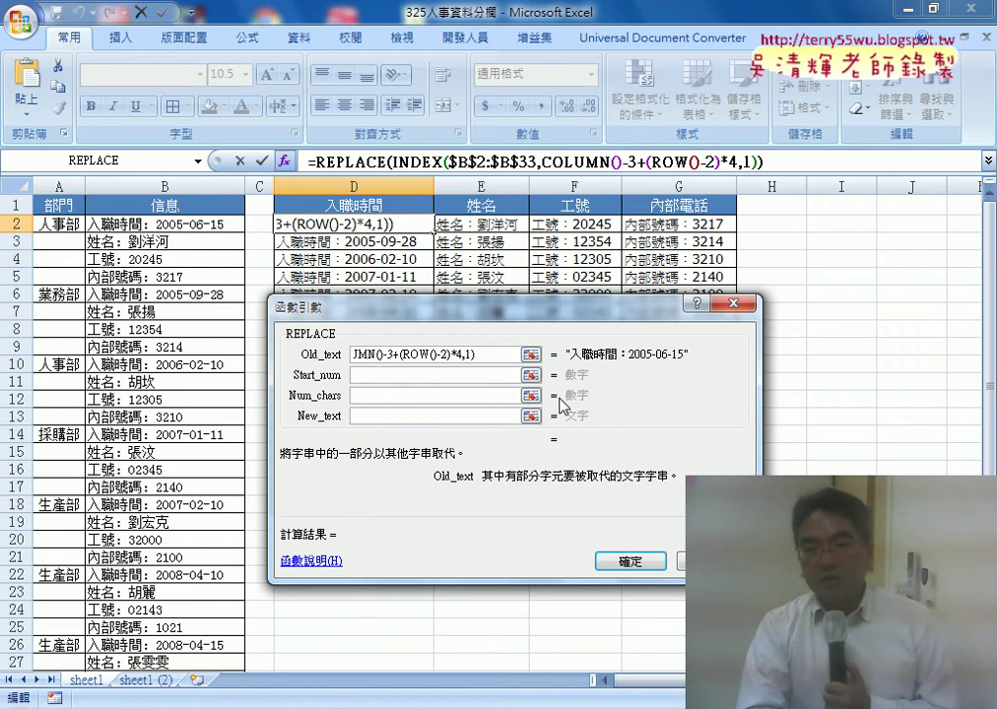
click(378, 377)
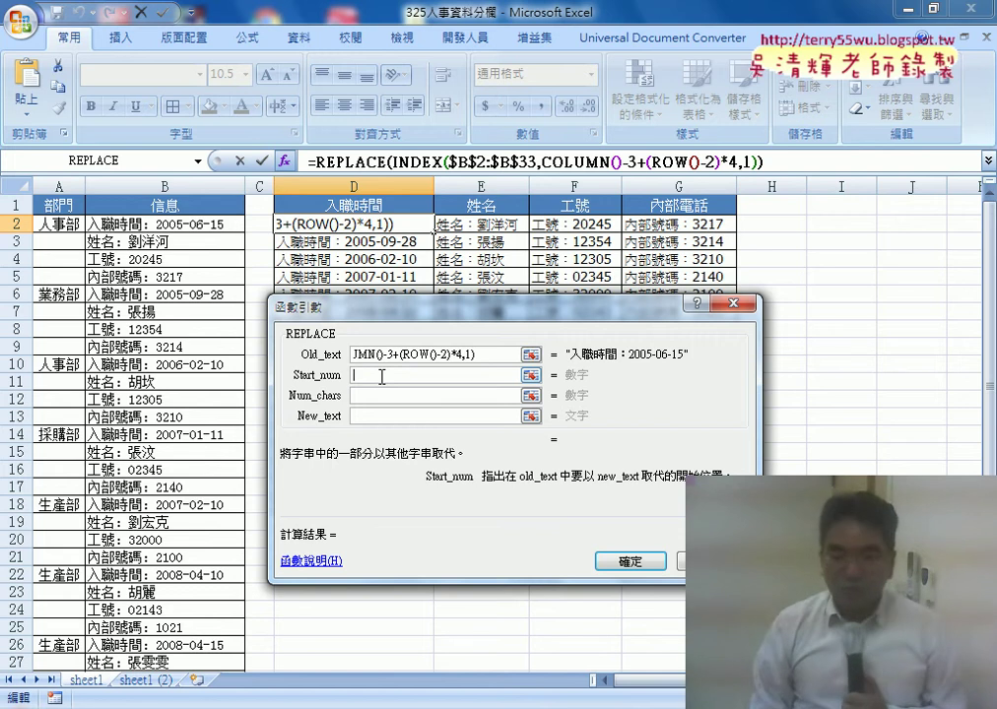
text(1)
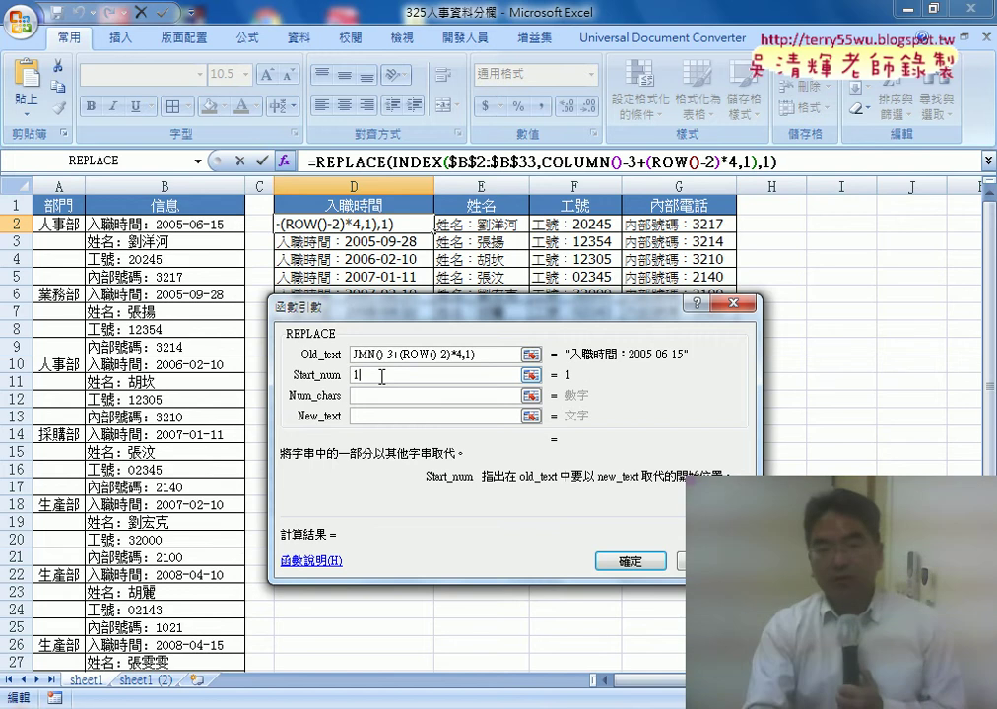
click(363, 395)
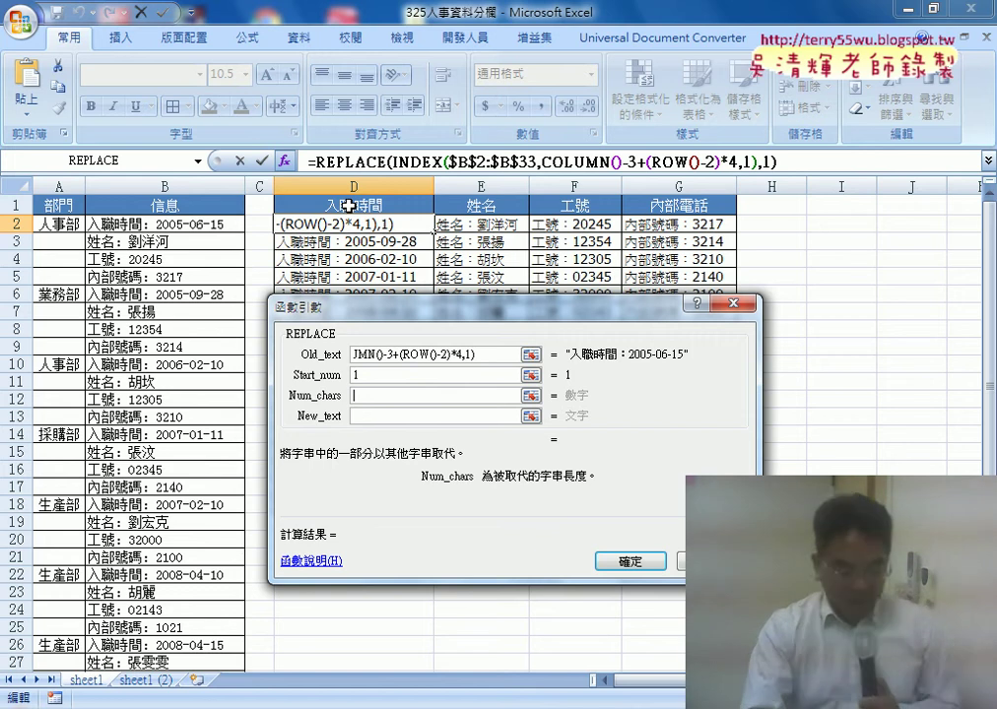
- Set Num_chars to LEN(D$1)+1 and New_text to "", then confirm the formula
text(1,le)
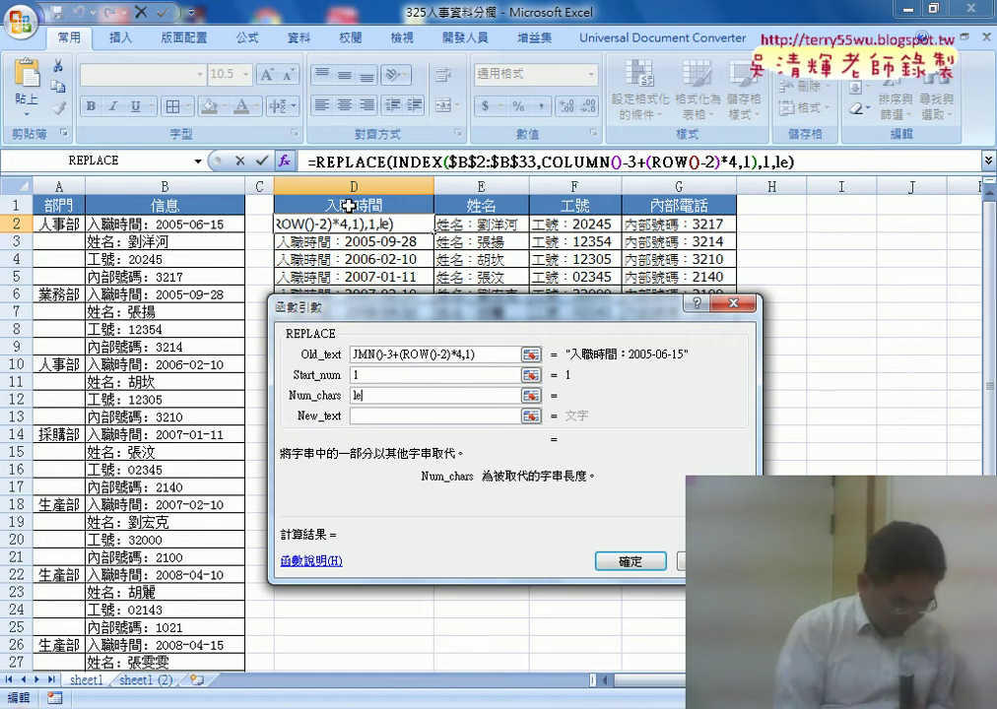
text(n()
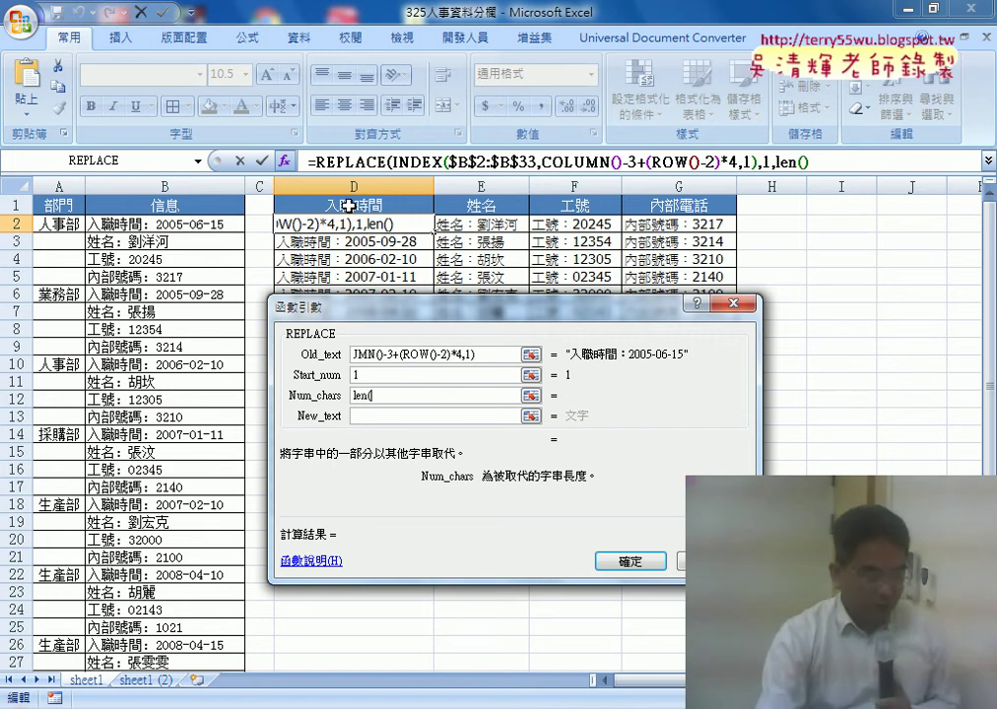
click(349, 205)
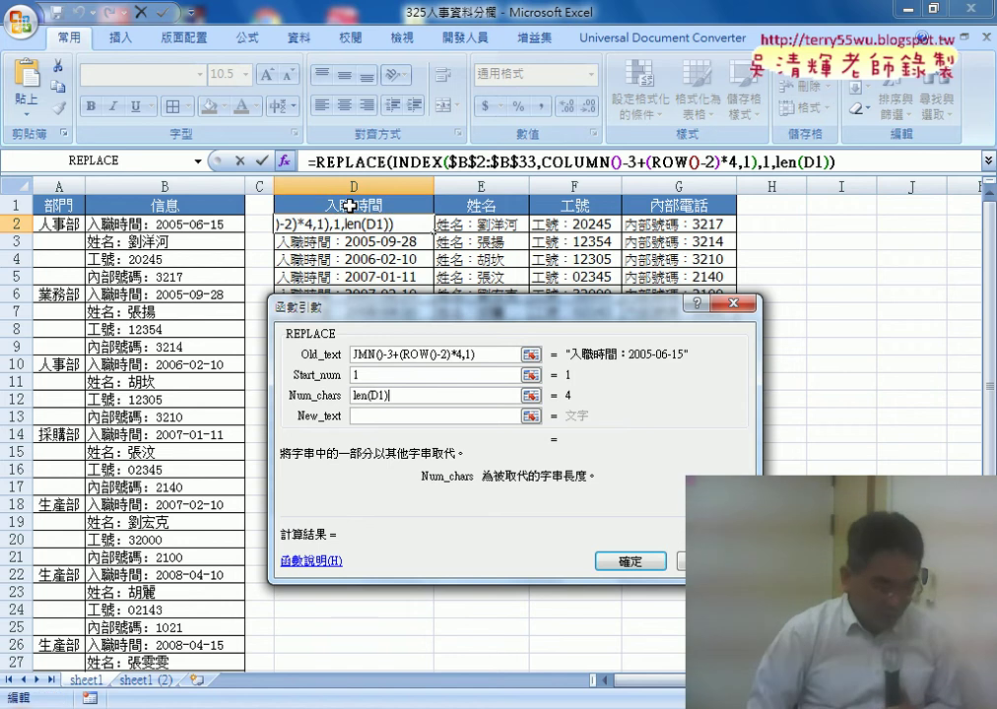
text())
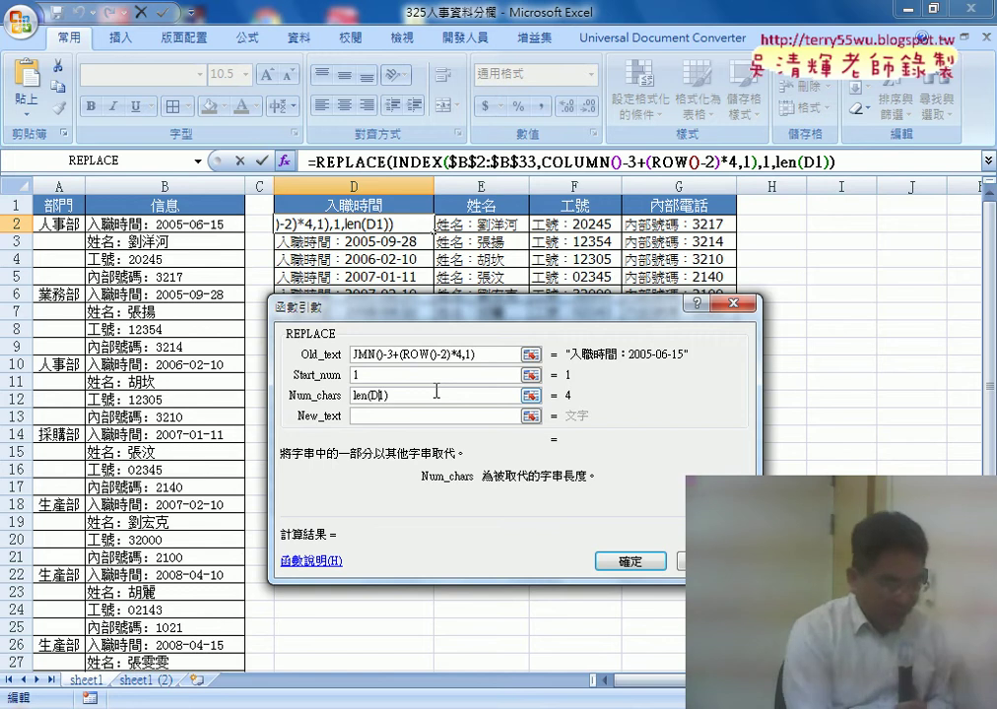
text($)
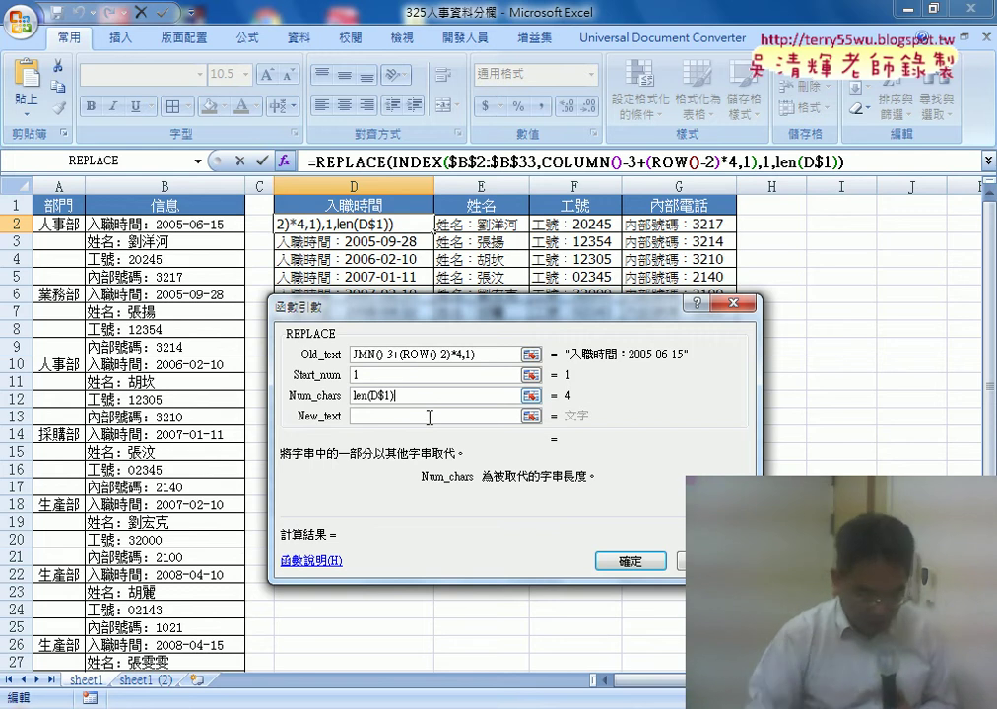
text(+)
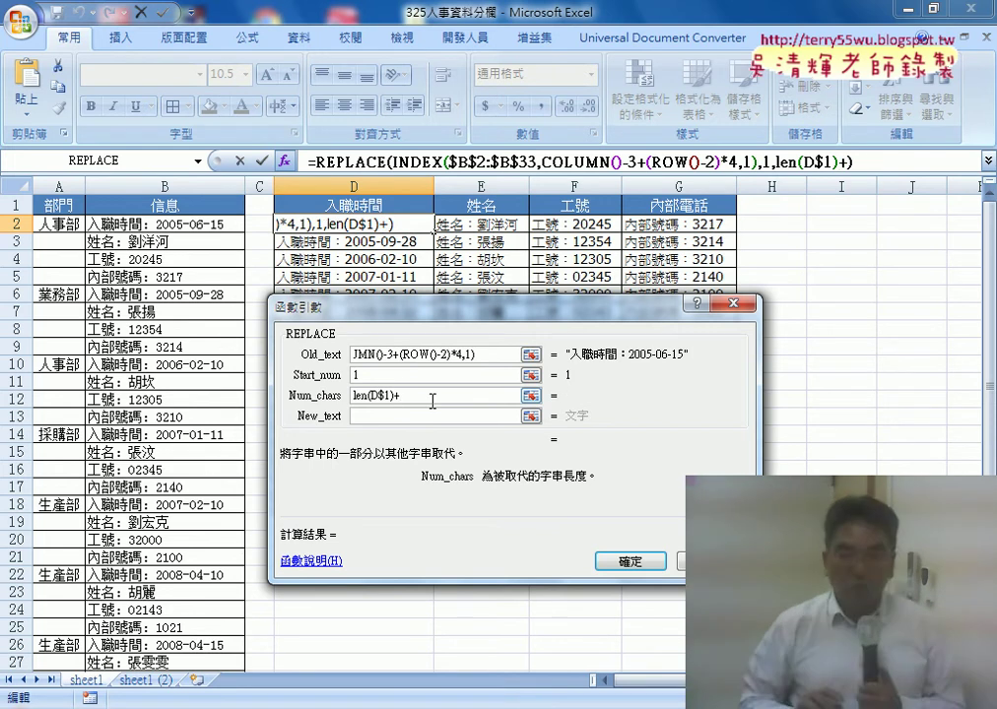
text(1)
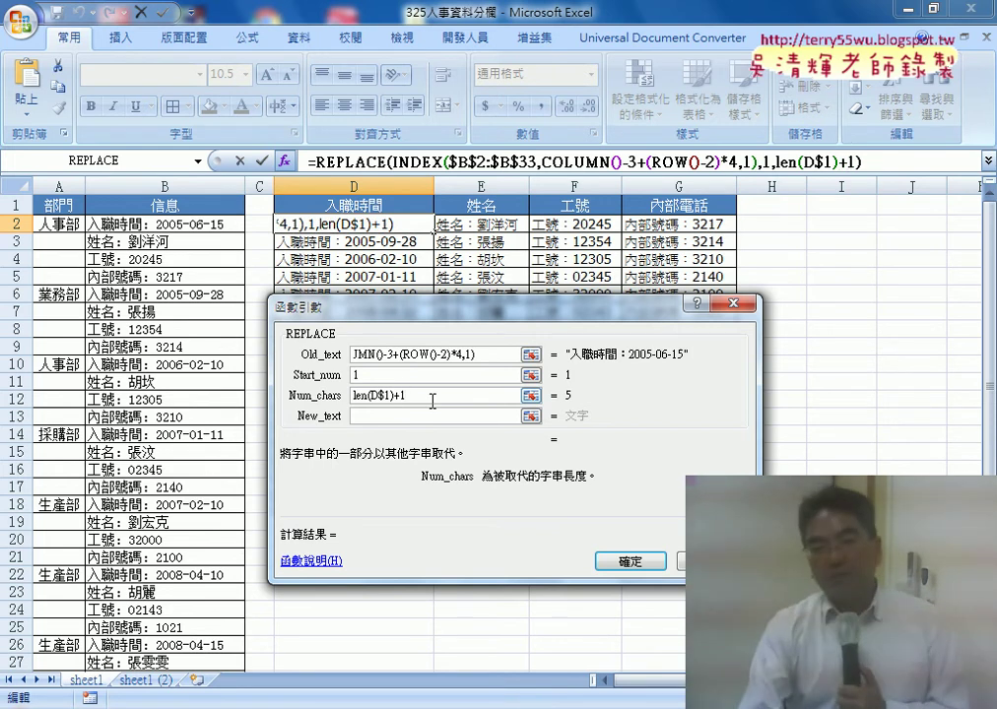
click(386, 416)
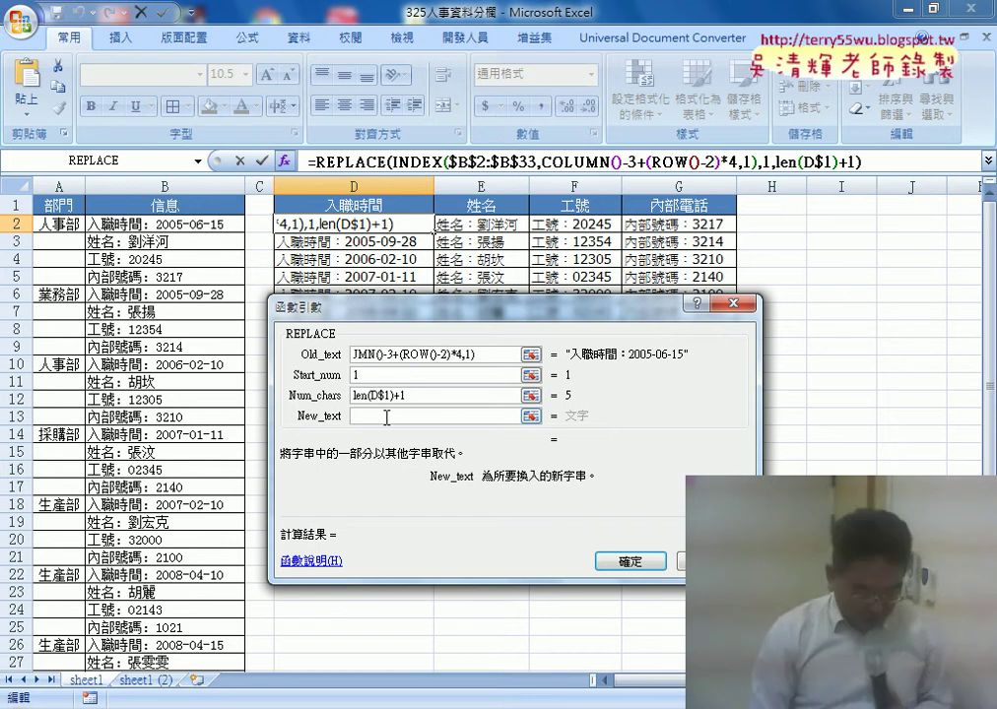
text("")
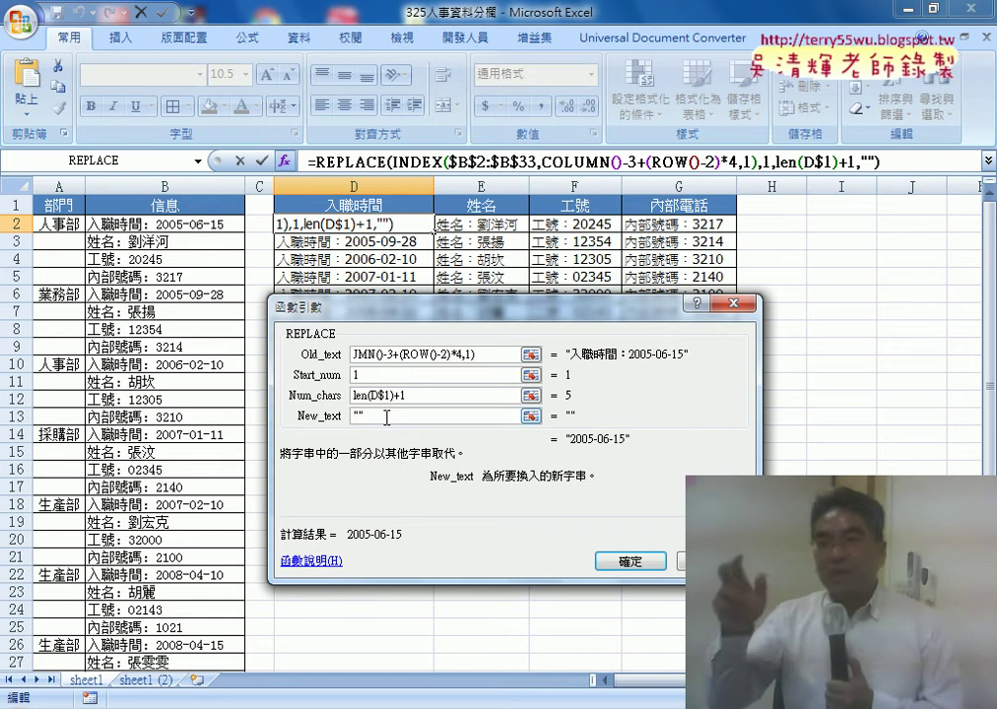
double_click(386, 416)
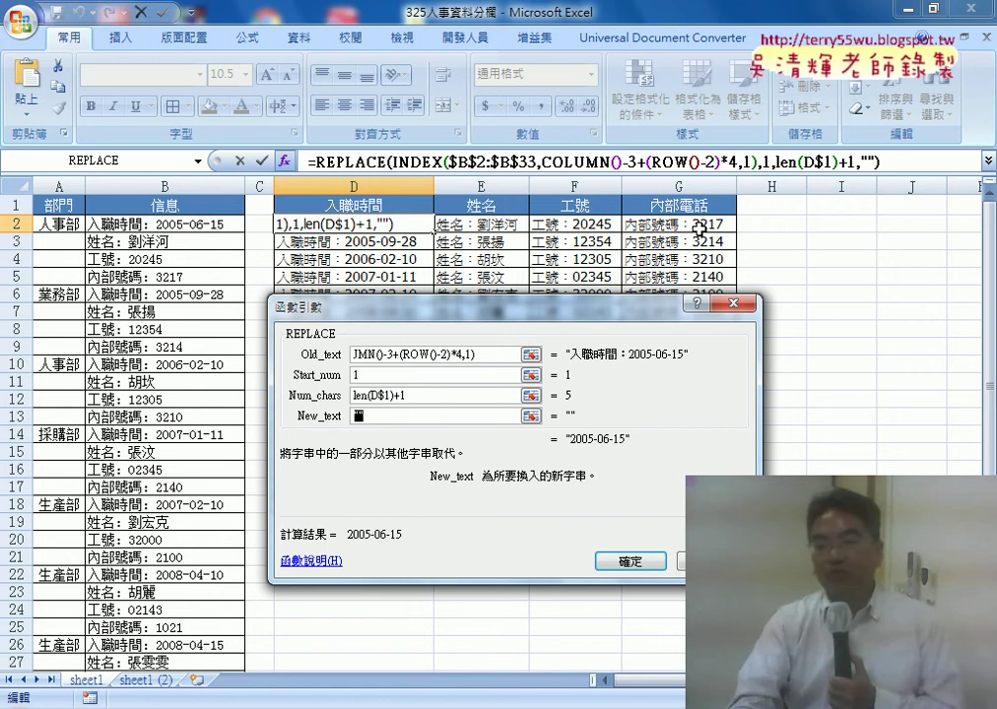
click(635, 562)
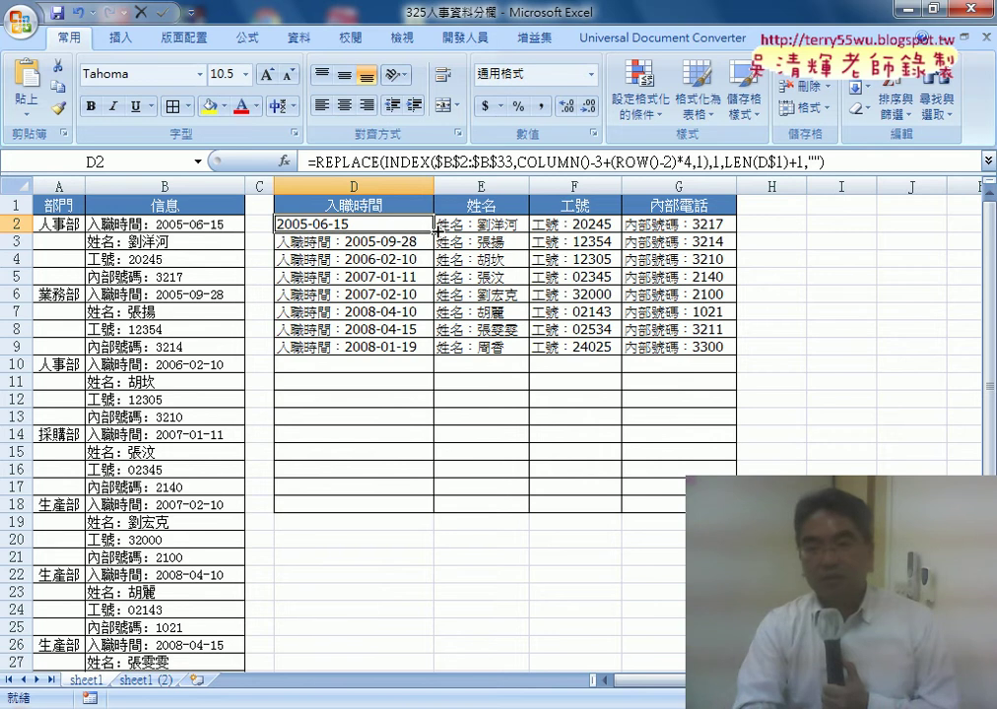
- Fill the REPLACE formula across D2:G9 and return to the Google Docs notes
mouse_move(435, 231)
mouse_down()
mouse_move(689, 225)
mouse_move(740, 355)
mouse_up()
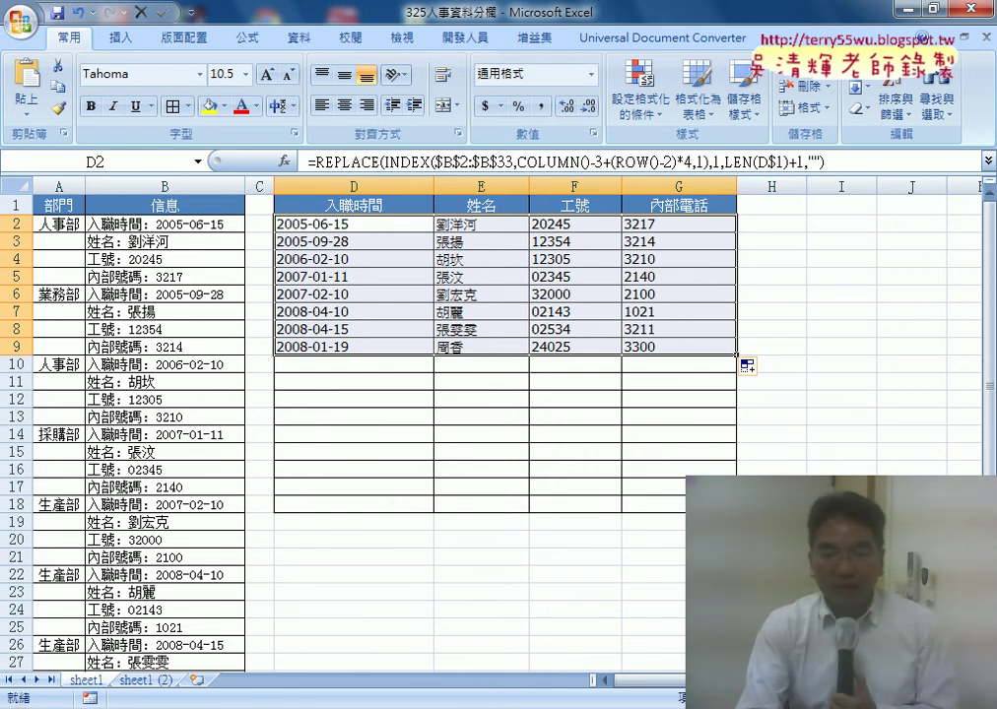
click(405, 484)
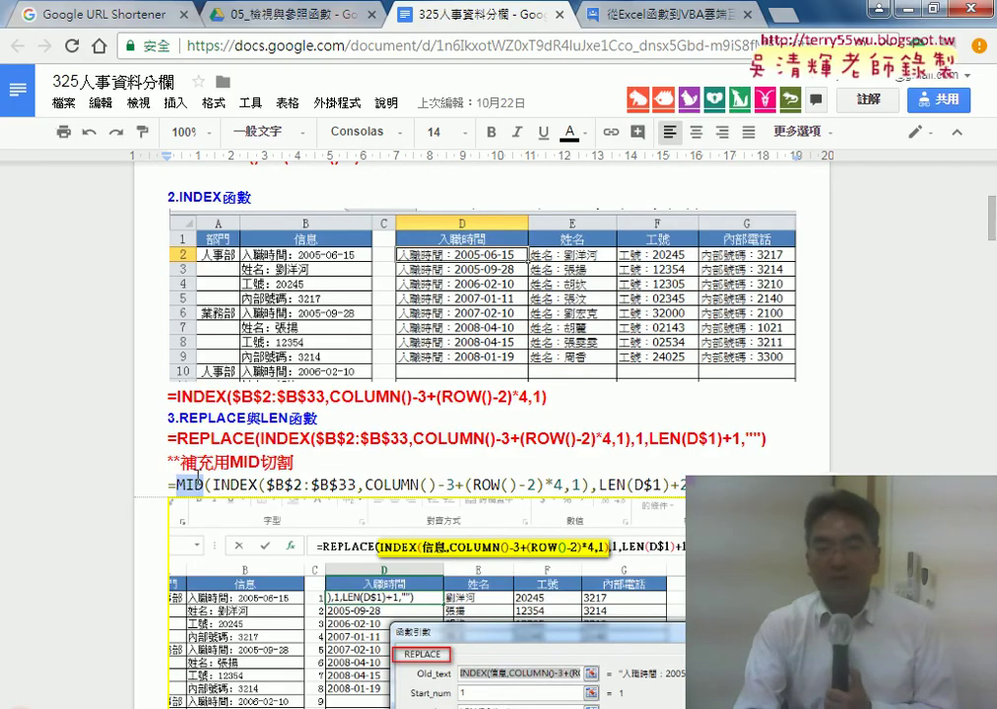
- Scroll the Google Doc notes down past the INDIRECT and OFFSET examples to the 四欄轉回單欄 section
scroll(283, 486, down, 2)
scroll(282, 487, down, 3)
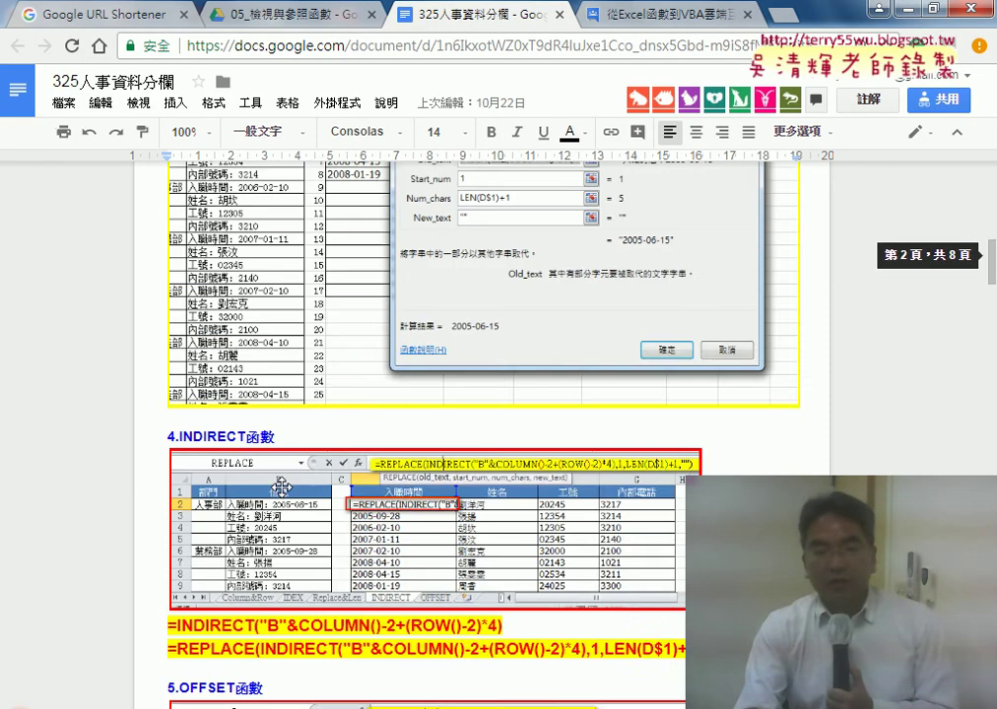
scroll(282, 487, down, 1)
scroll(203, 370, down, 3)
scroll(227, 414, down, 2)
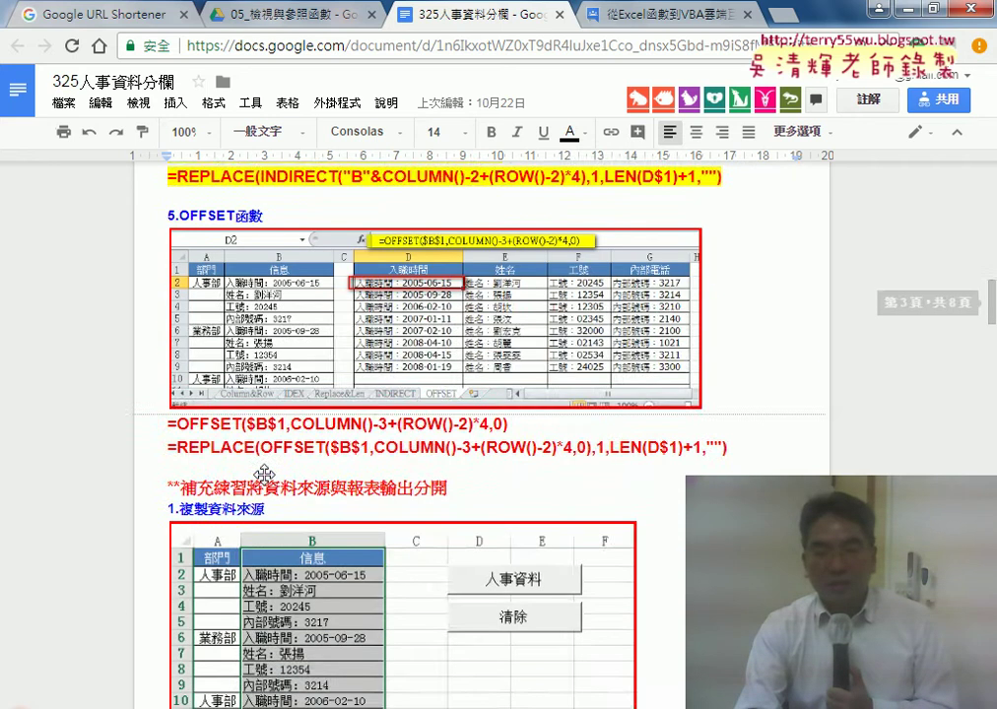
scroll(246, 443, down, 2)
scroll(264, 476, down, 3)
scroll(264, 476, down, 3)
scroll(264, 476, down, 1)
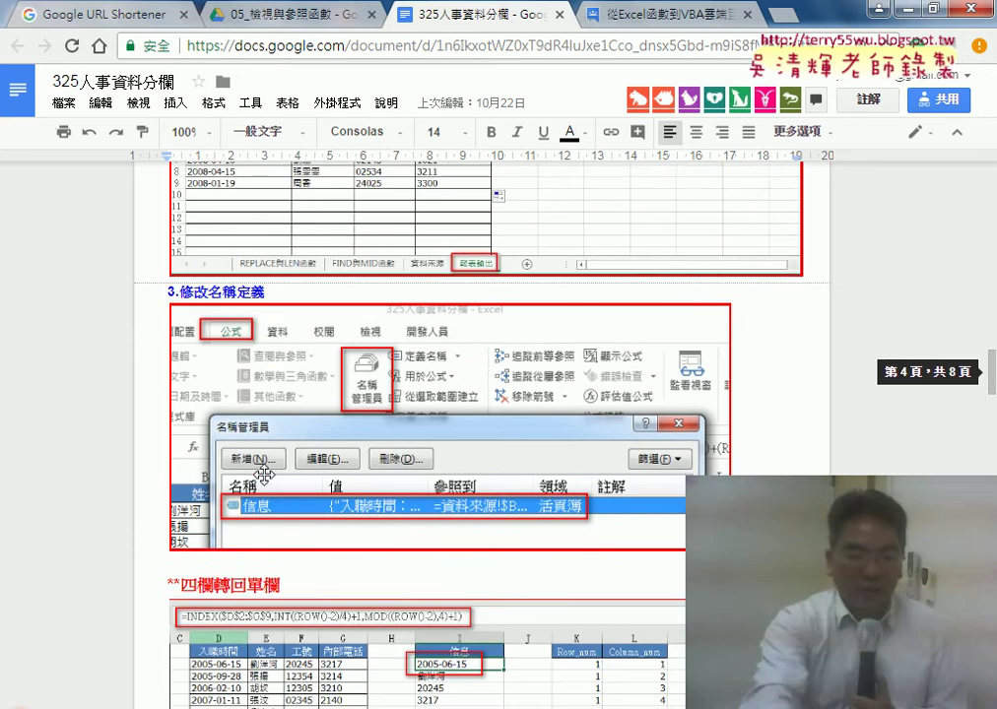